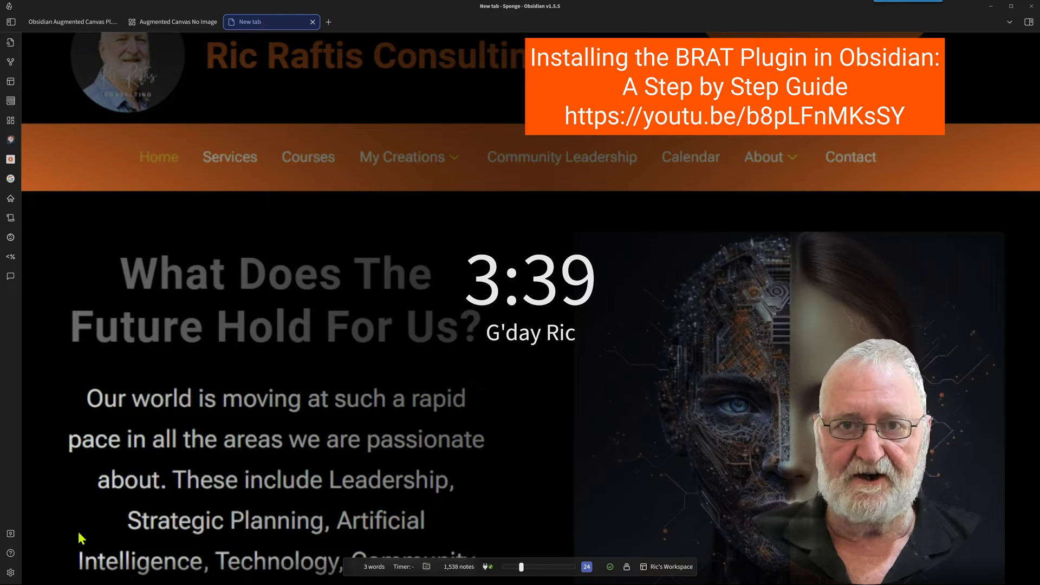
- Add a card reading 'Who was Humpty Dumpty' to the Augmented Canvas No Image canvas and enlarge it
click(10, 573)
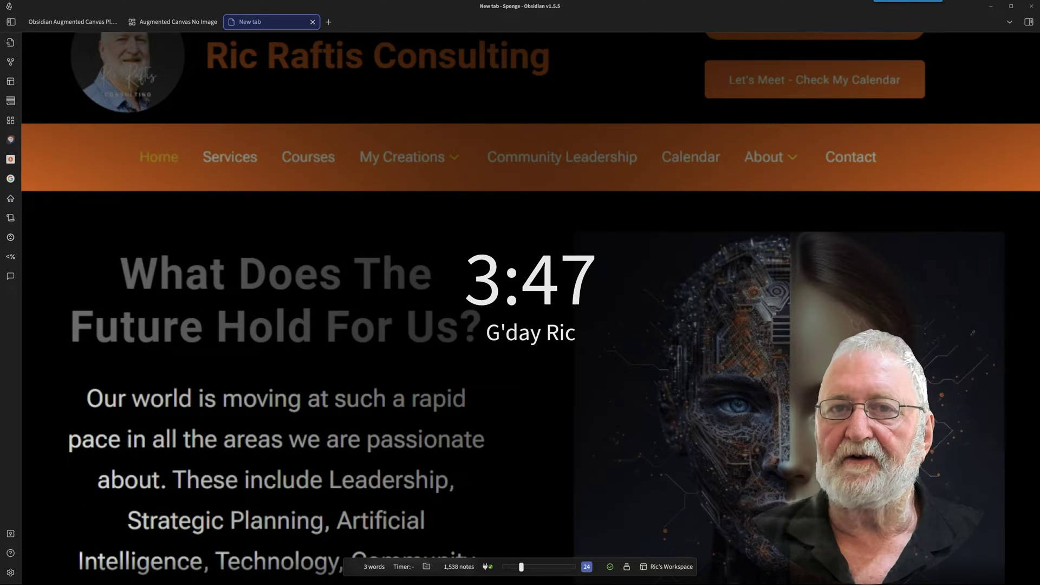
click(177, 22)
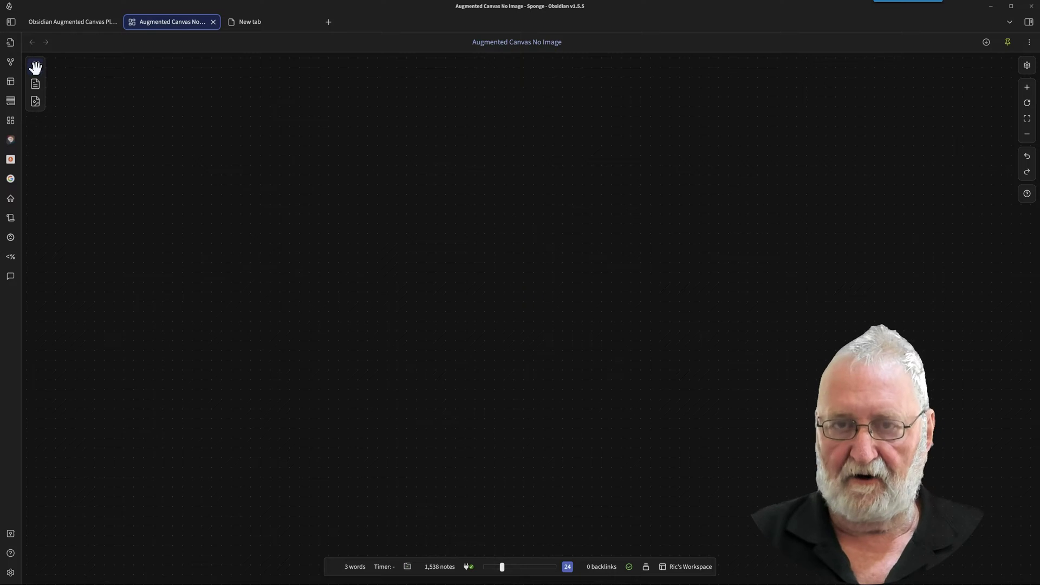
drag(35, 65, 316, 123)
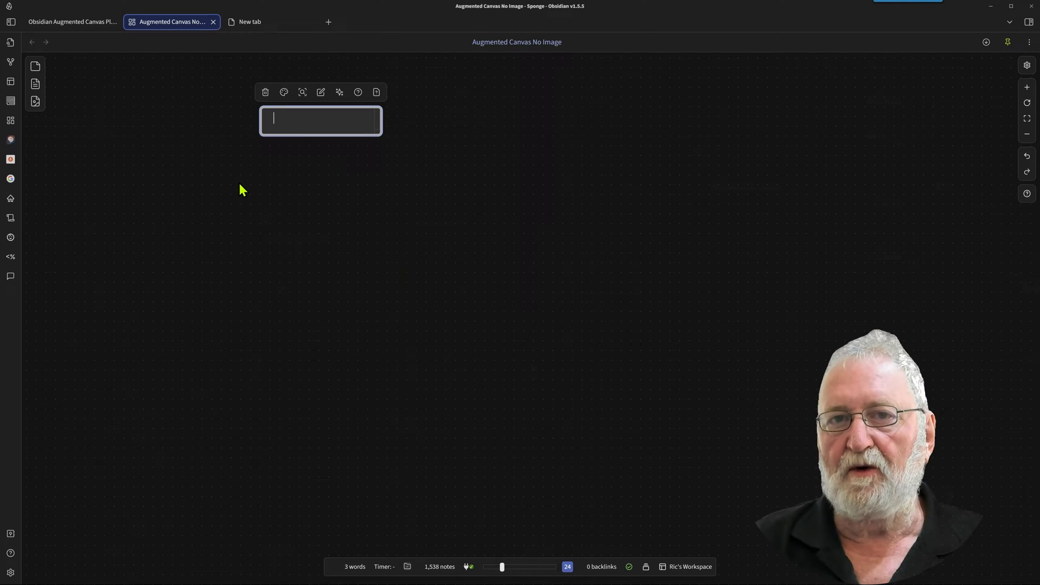
text(Who )
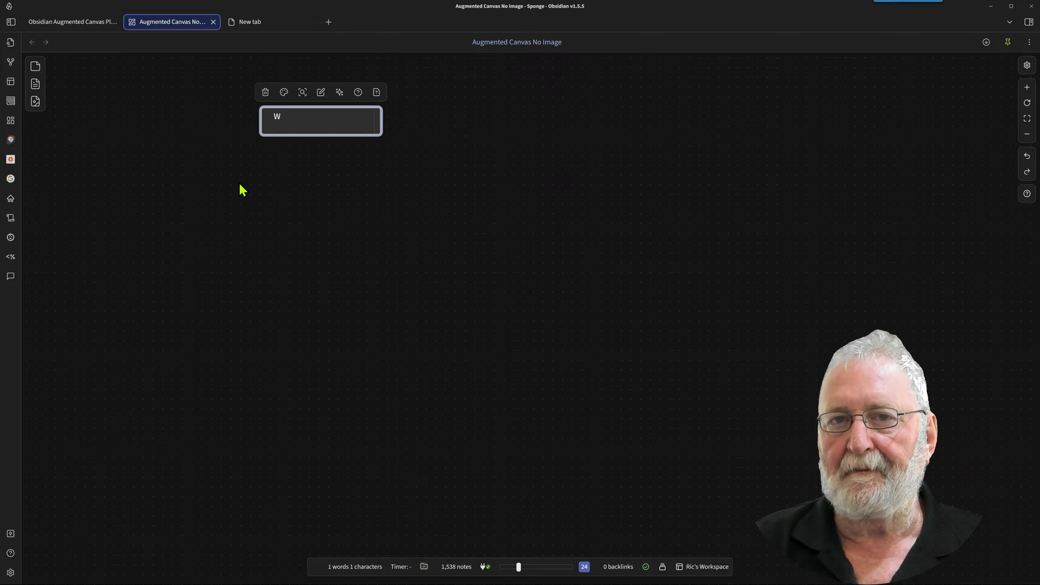
text(was H)
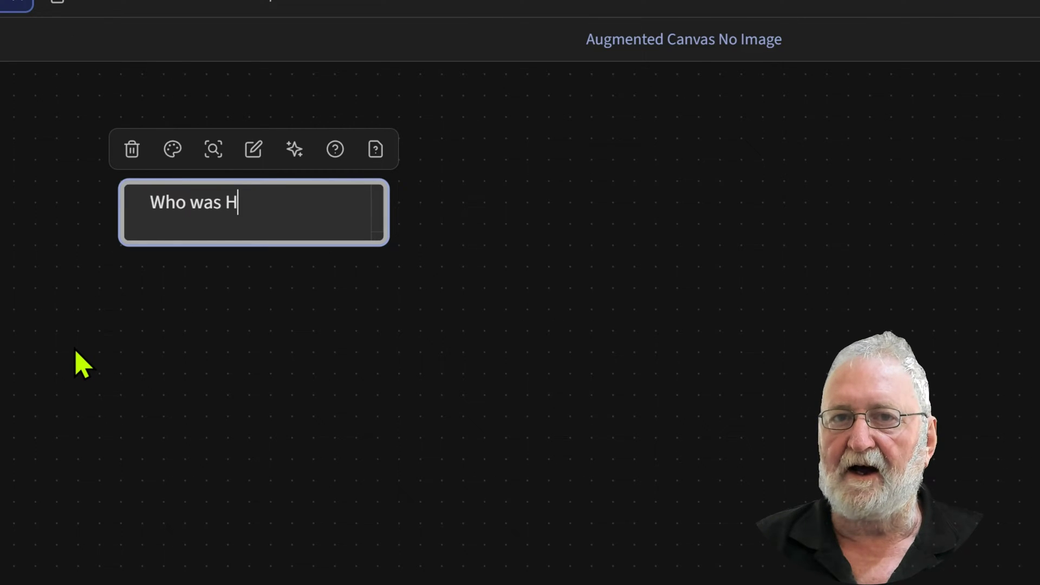
text(umpty Dumpty)
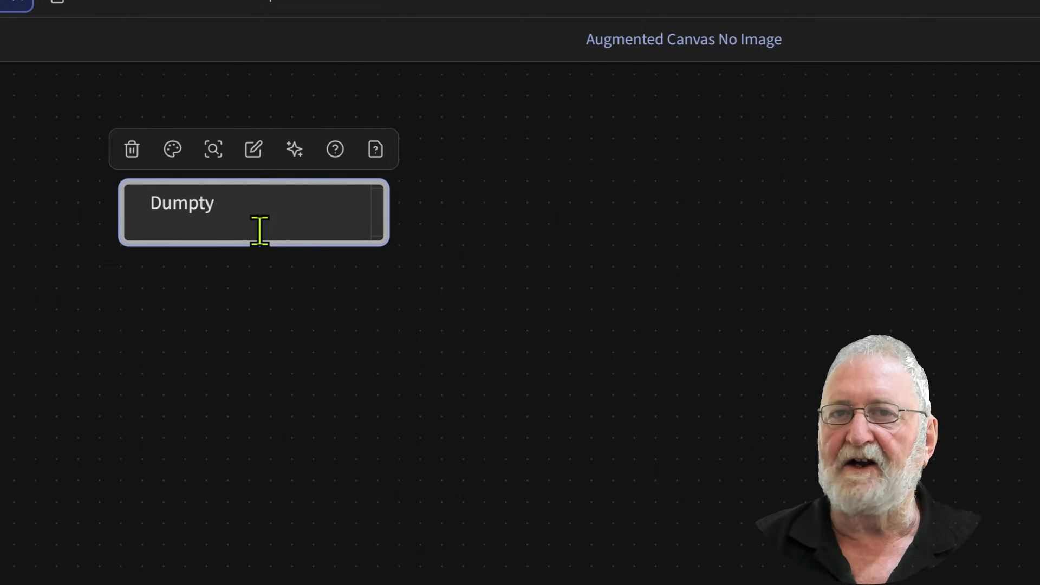
drag(318, 242, 325, 310)
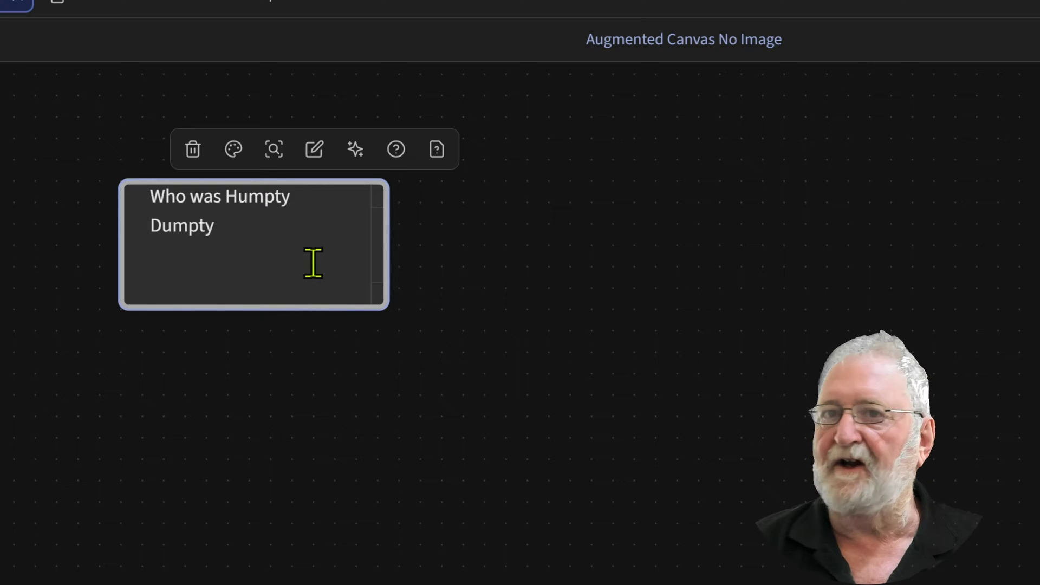
- Generate the AI answer card for the Humpty Dumpty question and read through its rhyme verse
click(356, 153)
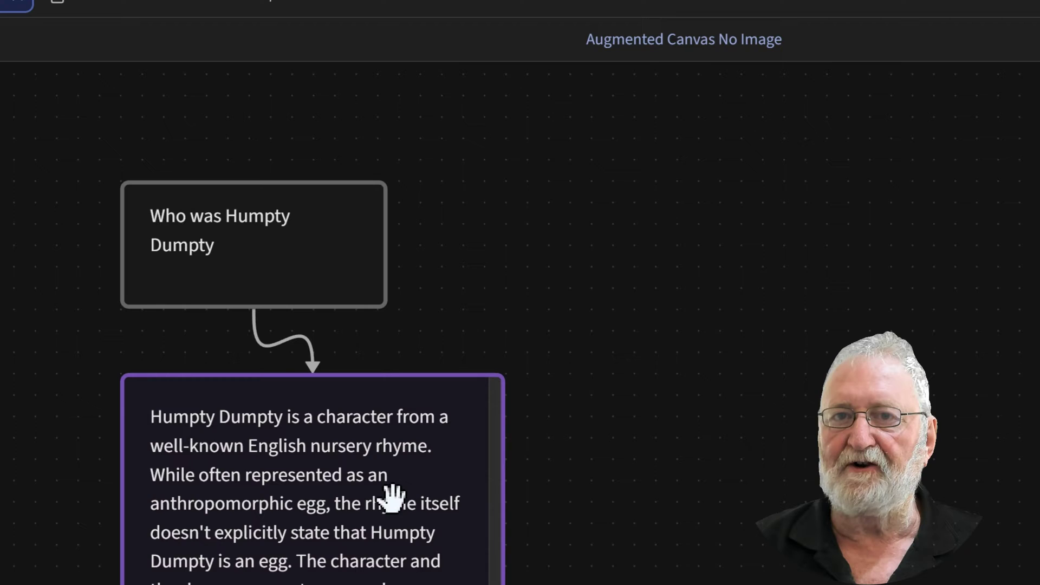
scroll(397, 515, down, 2)
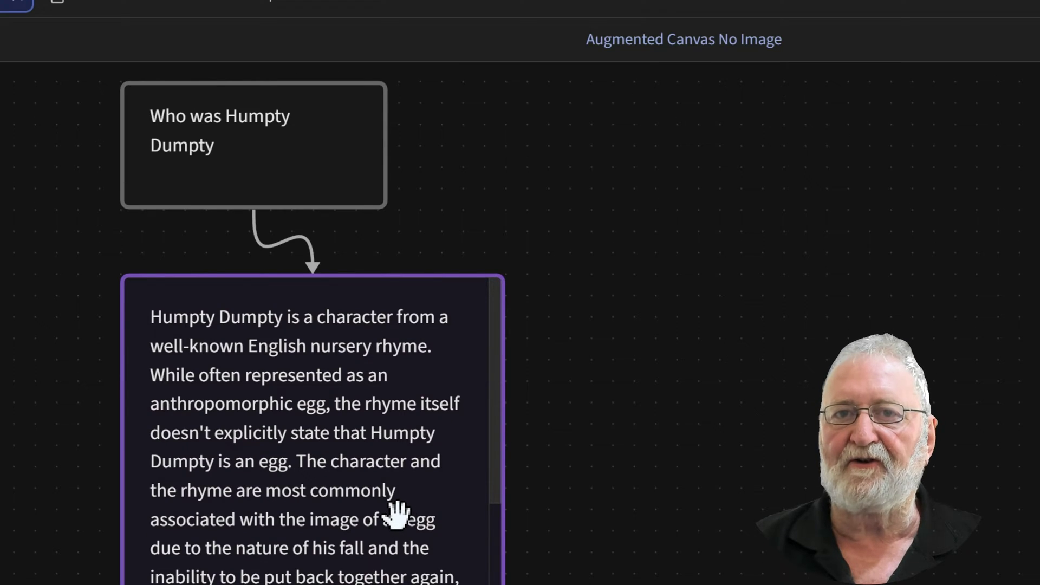
click(400, 512)
scroll(403, 504, down, 5)
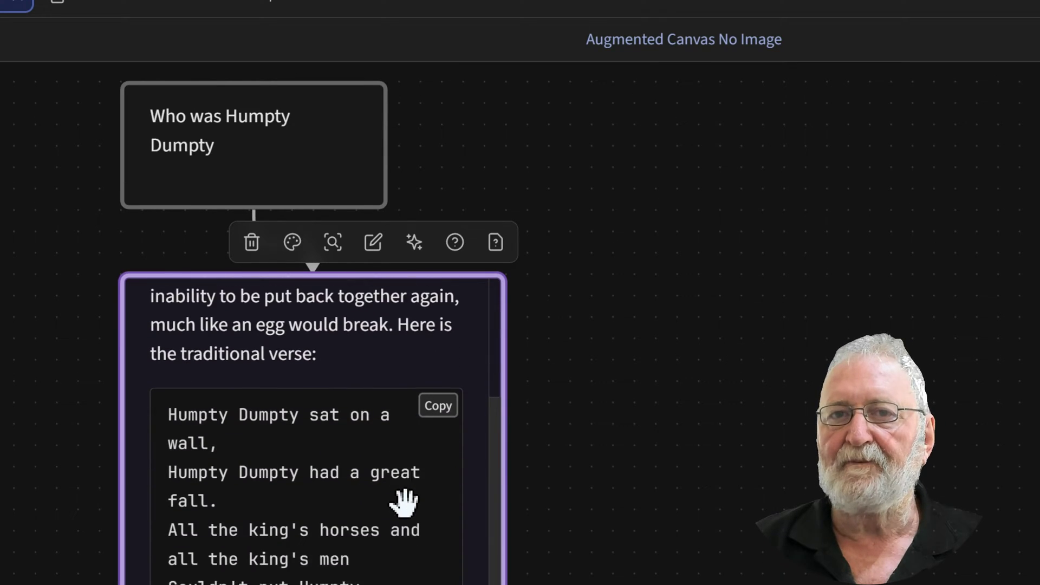
scroll(403, 503, down, 6)
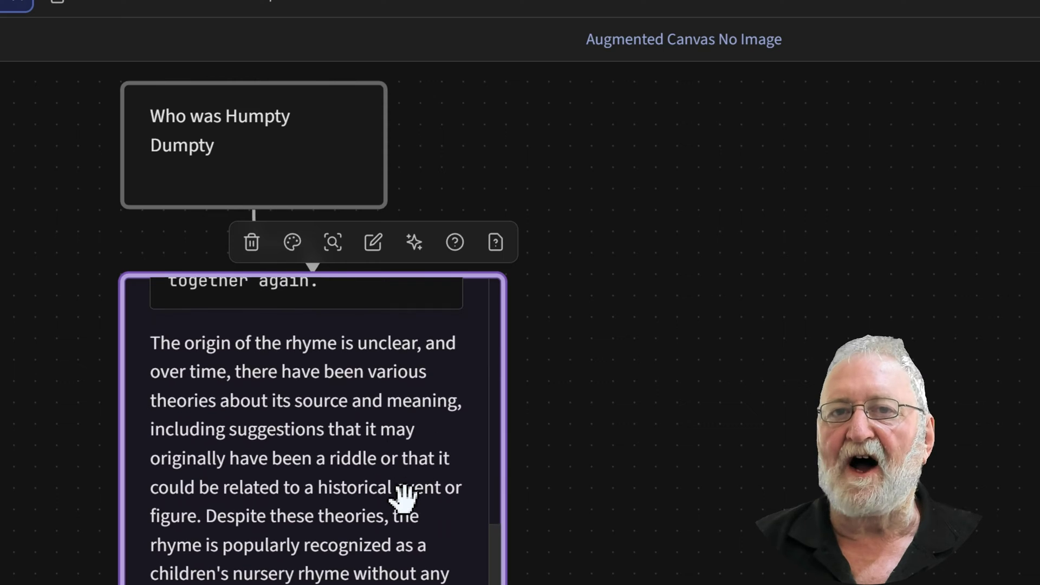
scroll(394, 519, up, 3)
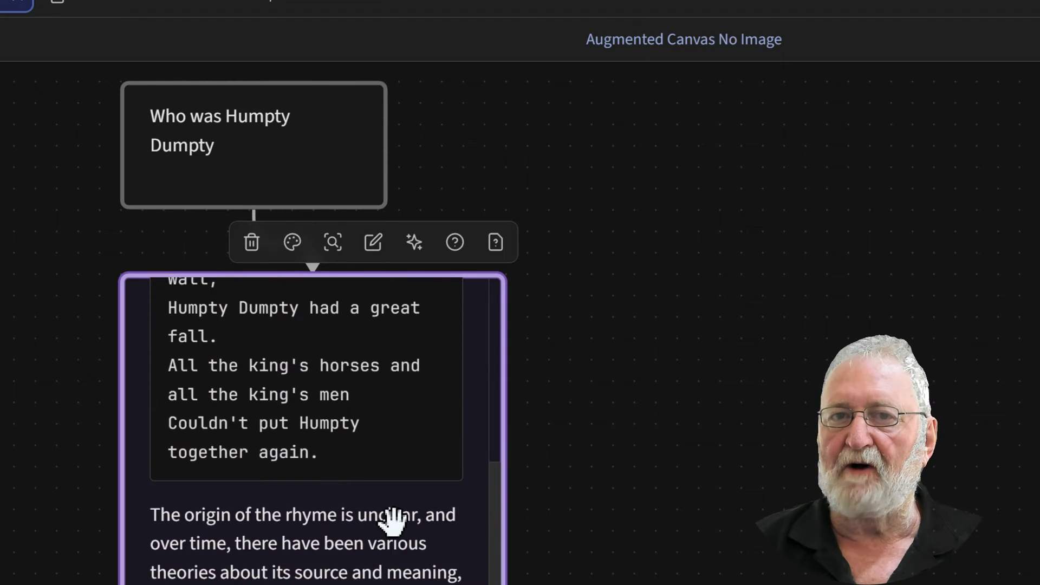
scroll(393, 521, up, 9)
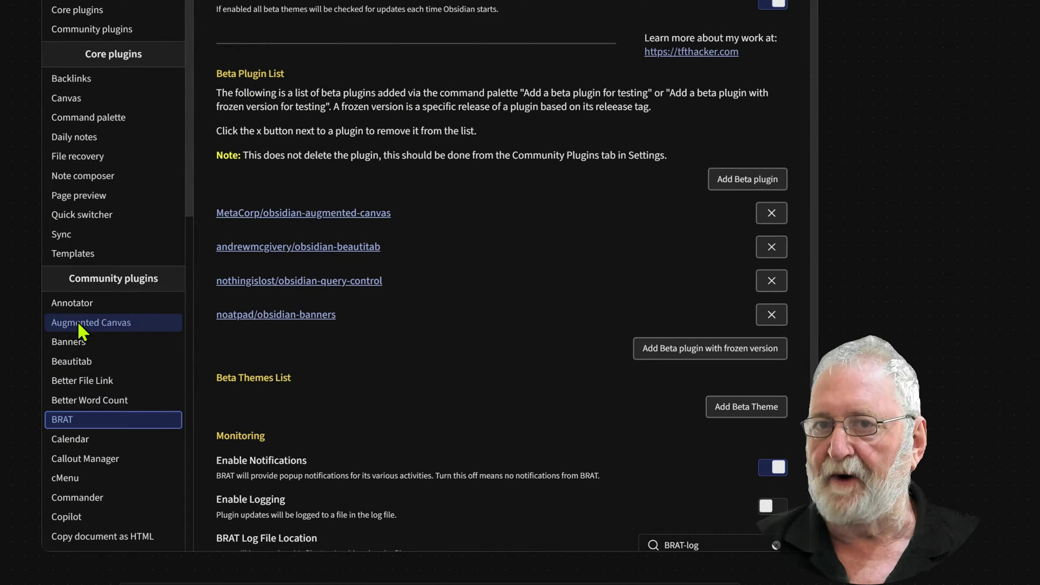
- Open the Augmented Canvas plugin settings and review its API key and system prompt options
click(86, 324)
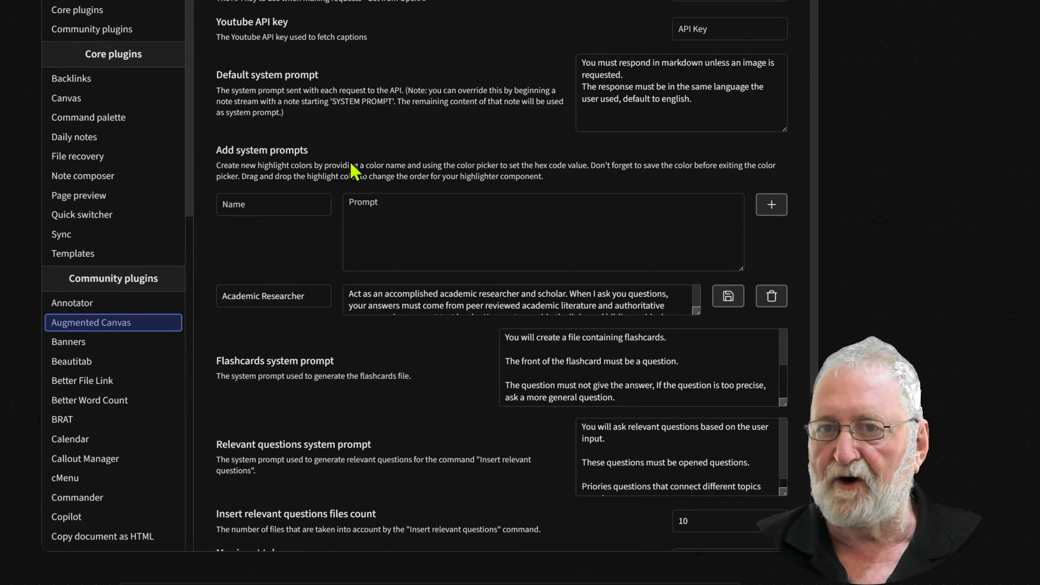
scroll(512, 276, down, 1)
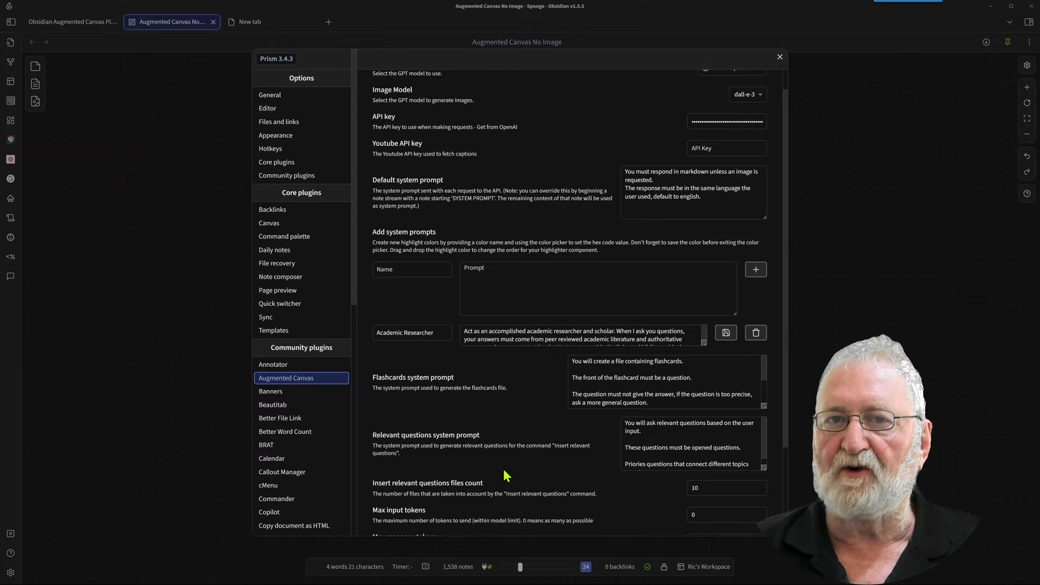
scroll(510, 433, down, 1)
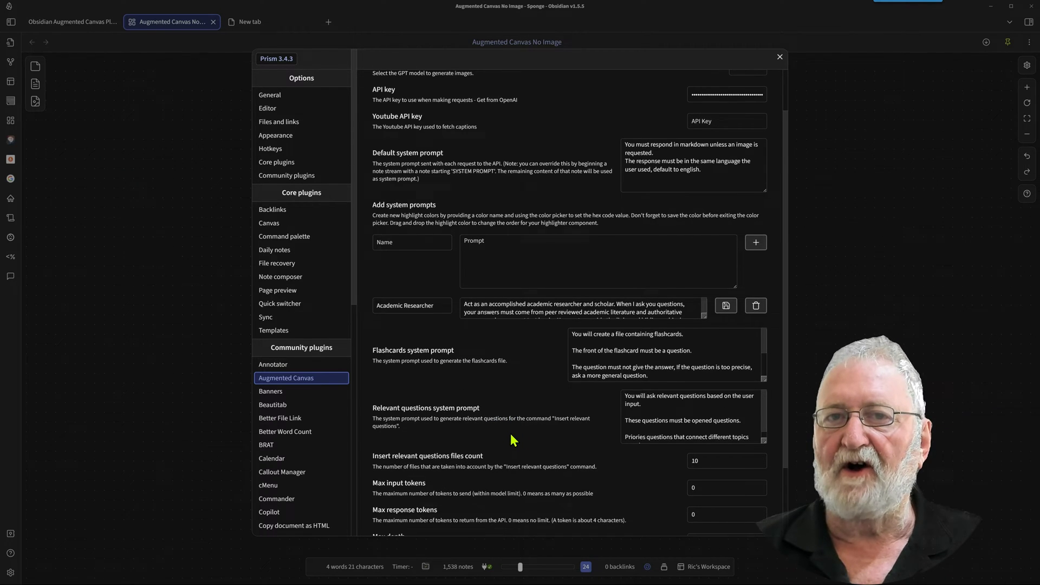
scroll(511, 433, up, 2)
- Back on the canvas, ask the suggested follow-up 'What does the Humpty Dumpty rhyme symbolize?'
click(779, 57)
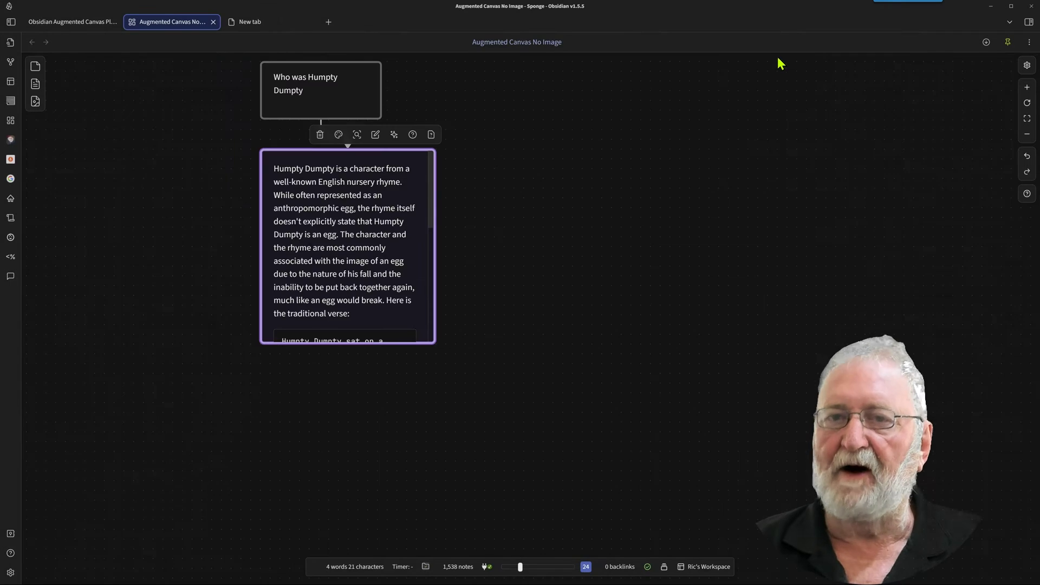
click(431, 135)
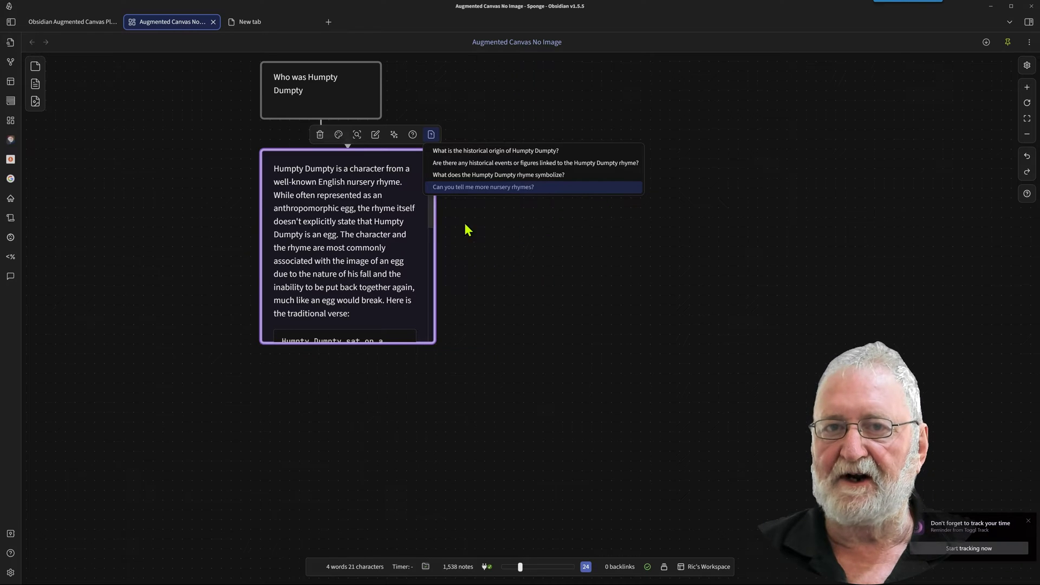
click(492, 175)
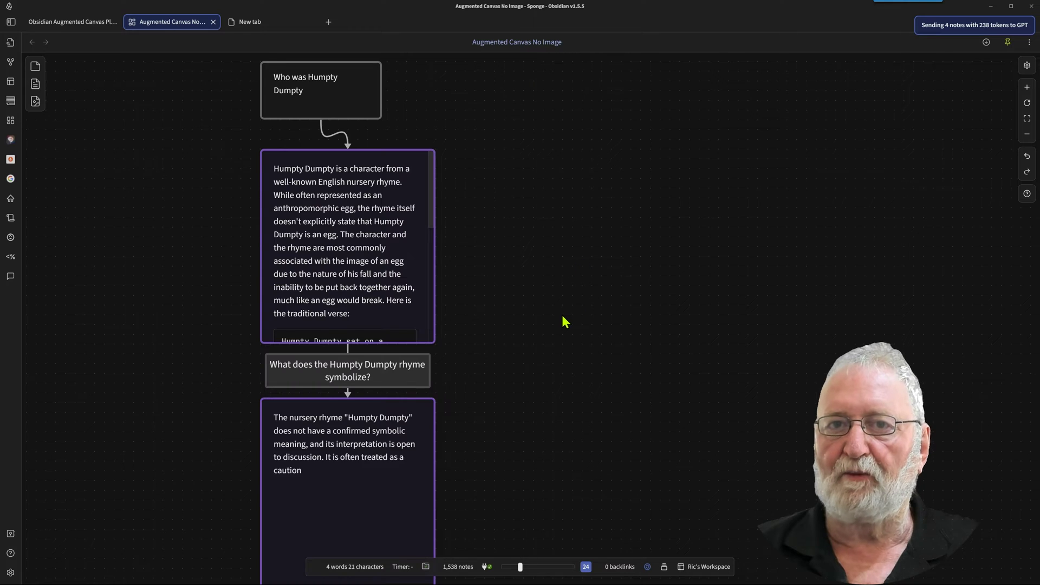
- Read through the streamed symbolism answer, then select the first Humpty Dumpty answer card
scroll(562, 314, down, 3)
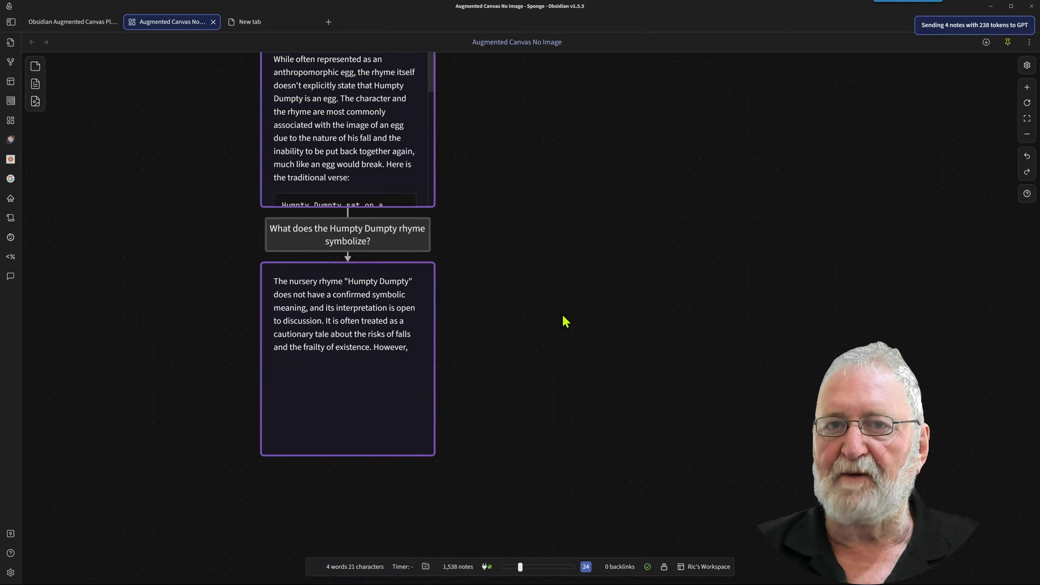
click(420, 321)
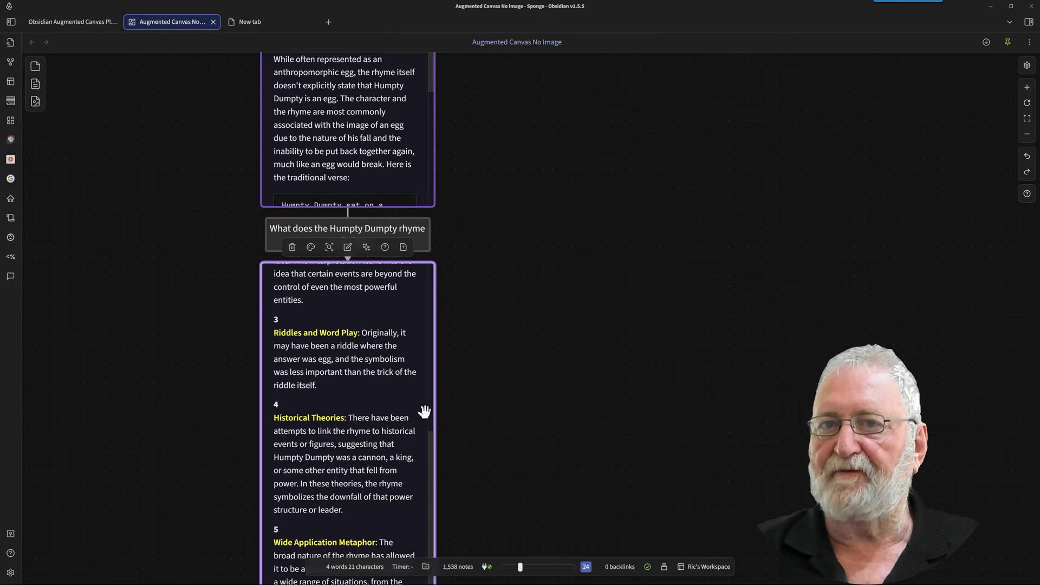
scroll(384, 385, up, 3)
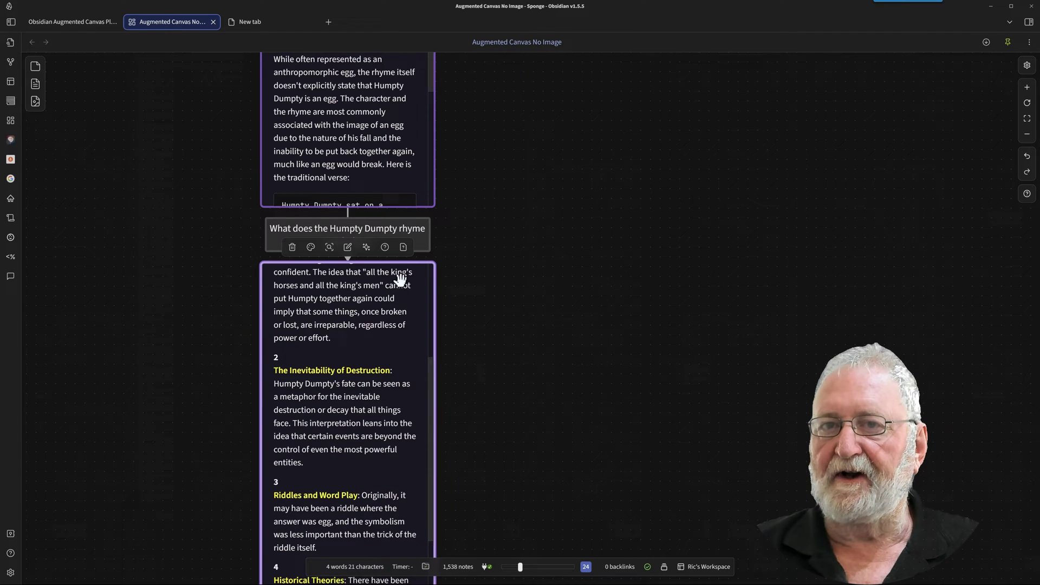
scroll(552, 330, up, 3)
scroll(561, 335, up, 1)
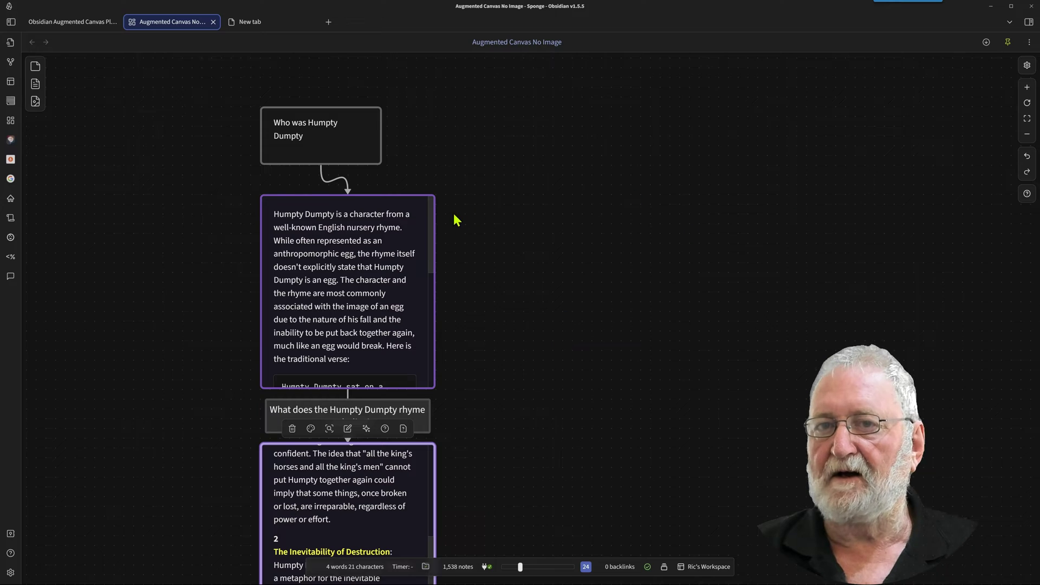
click(415, 311)
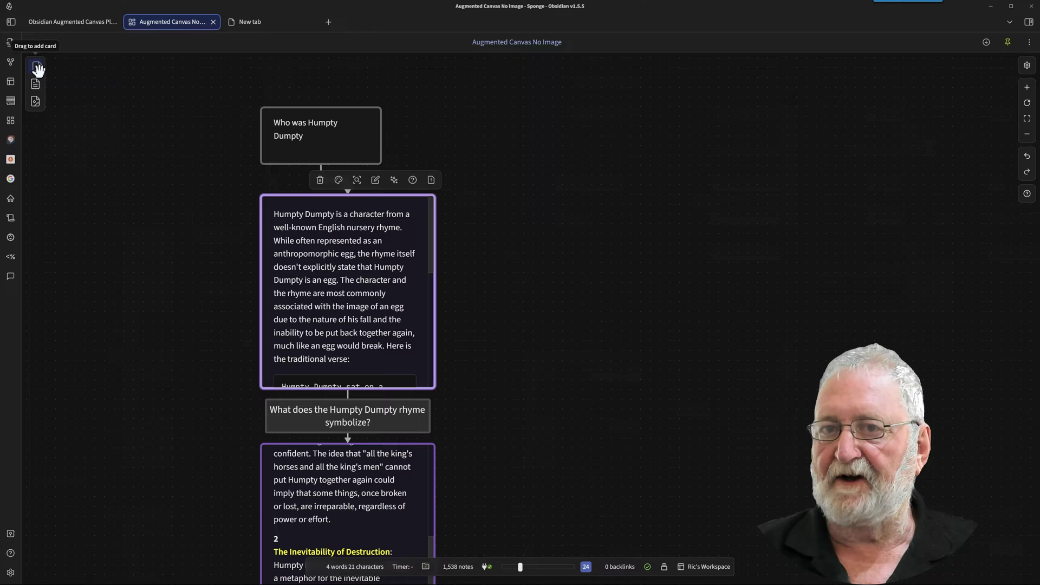
- Add a card linked to the answer asking 'Do you know other nursery rhymes?' and generate its AI answer
drag(37, 71, 538, 294)
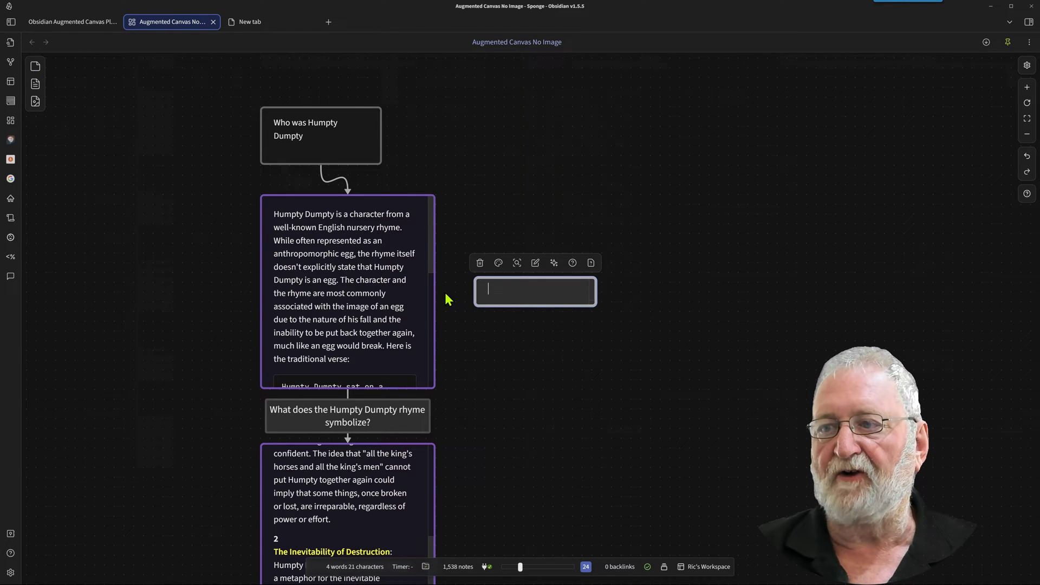
drag(434, 292, 480, 290)
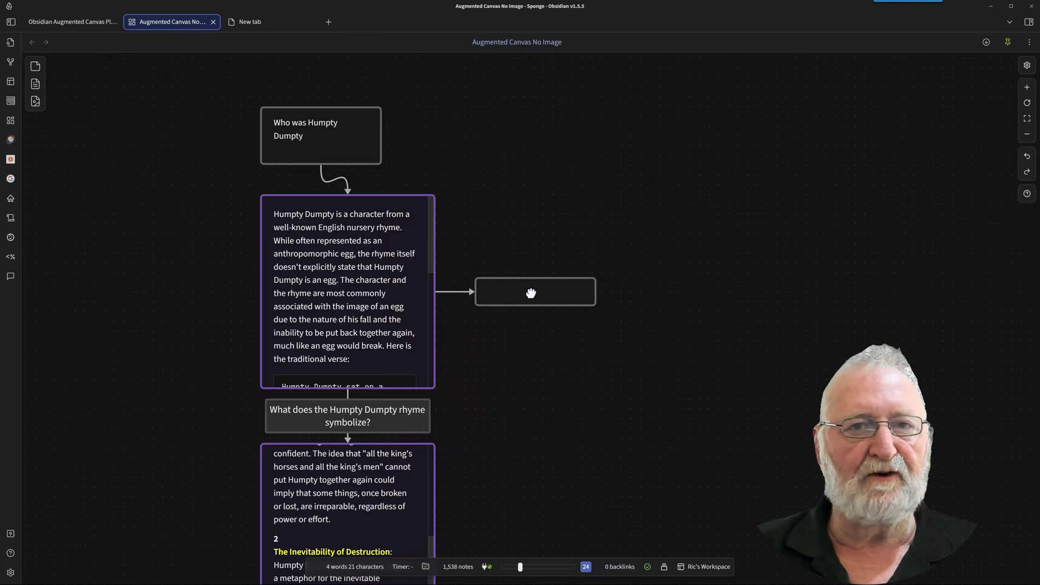
click(530, 293)
click(516, 293)
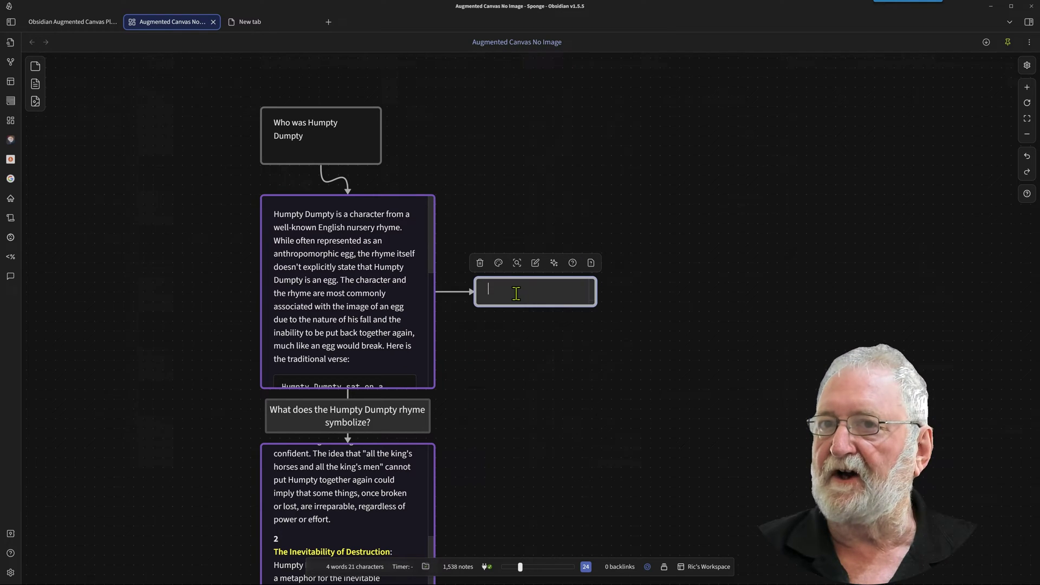
text(Do you )
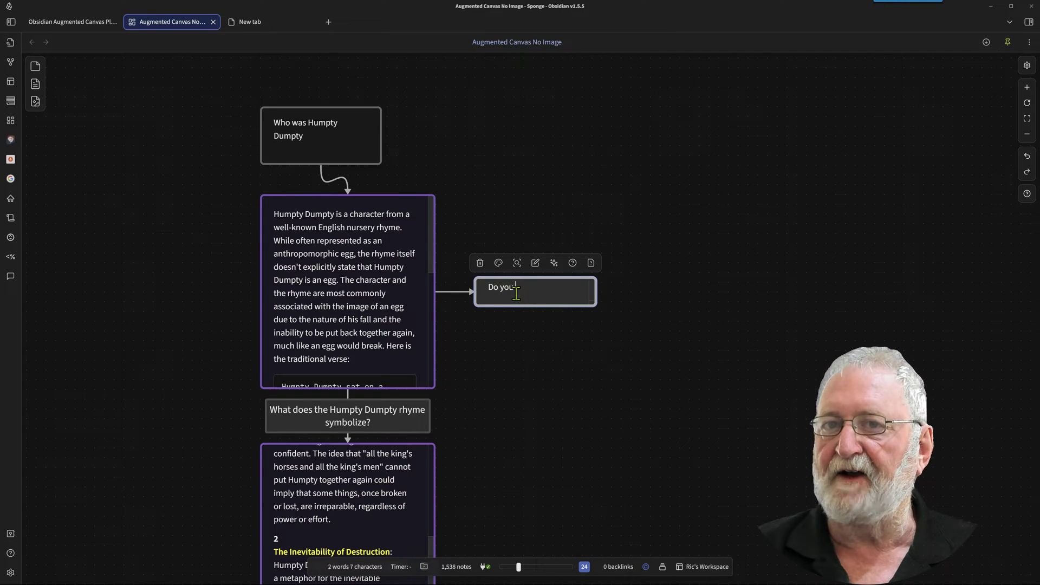
text(know other nu)
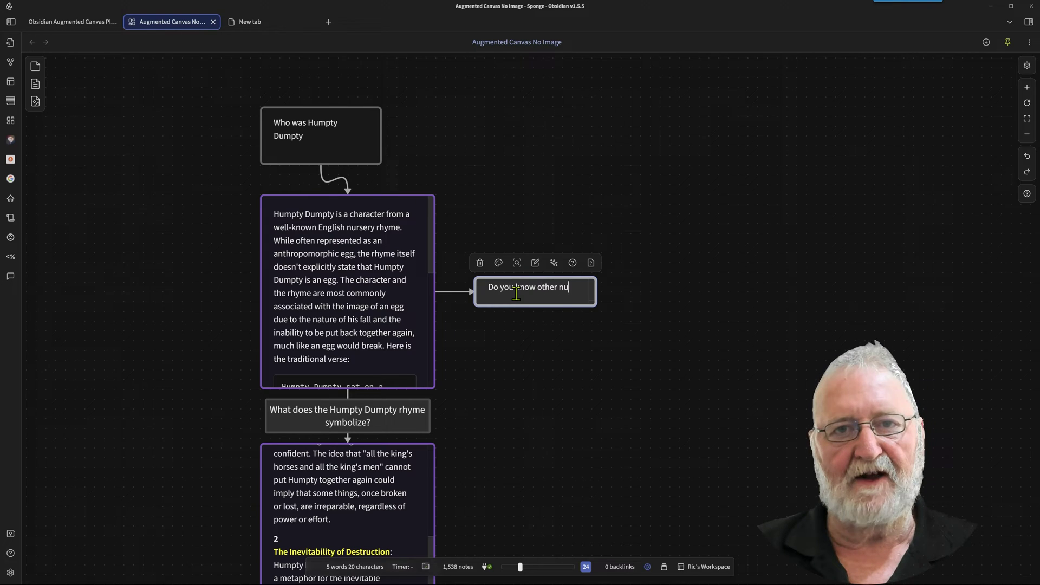
text(rsery rh)
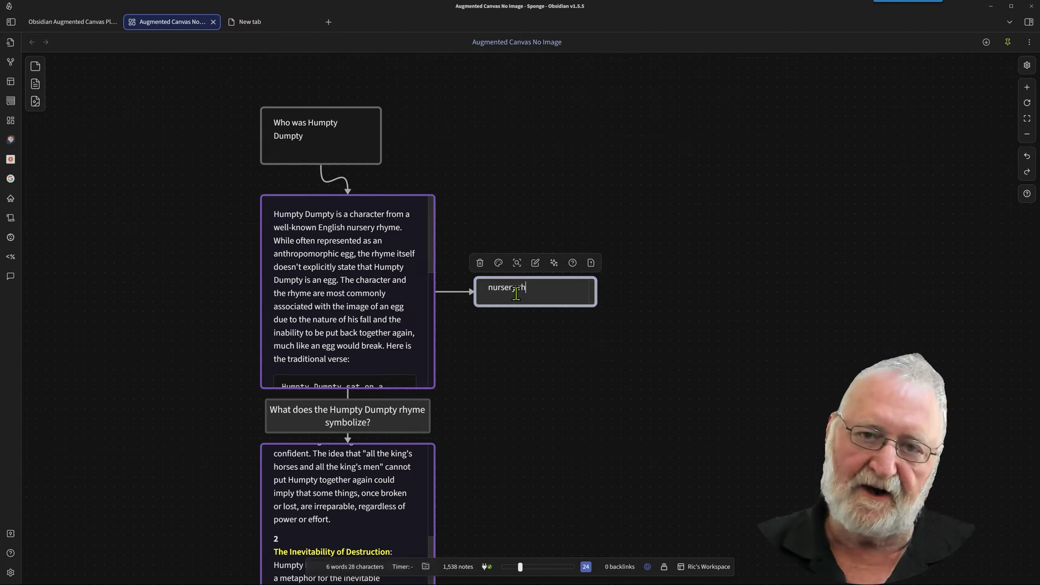
text(ymes?)
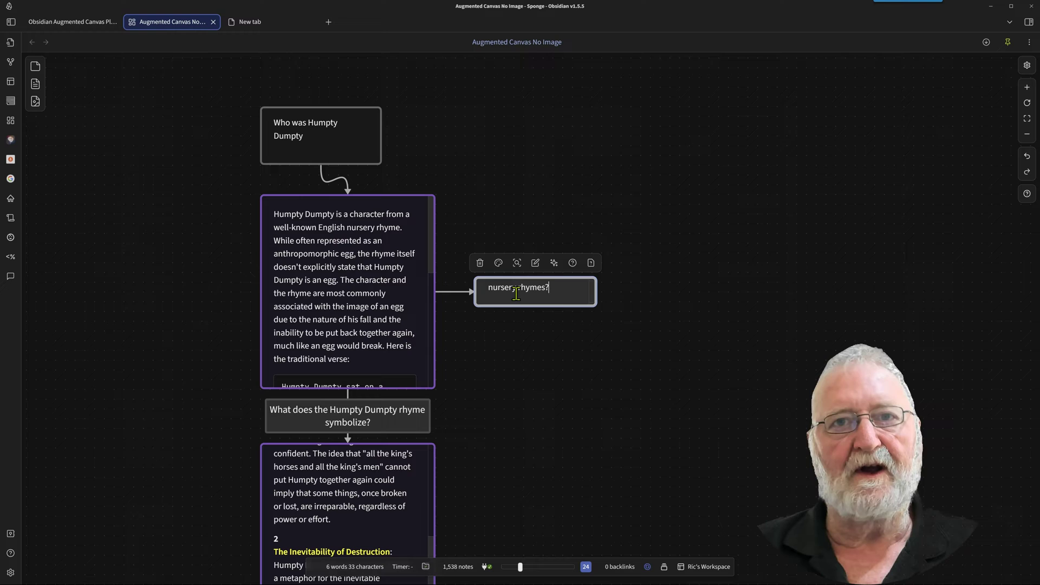
click(553, 263)
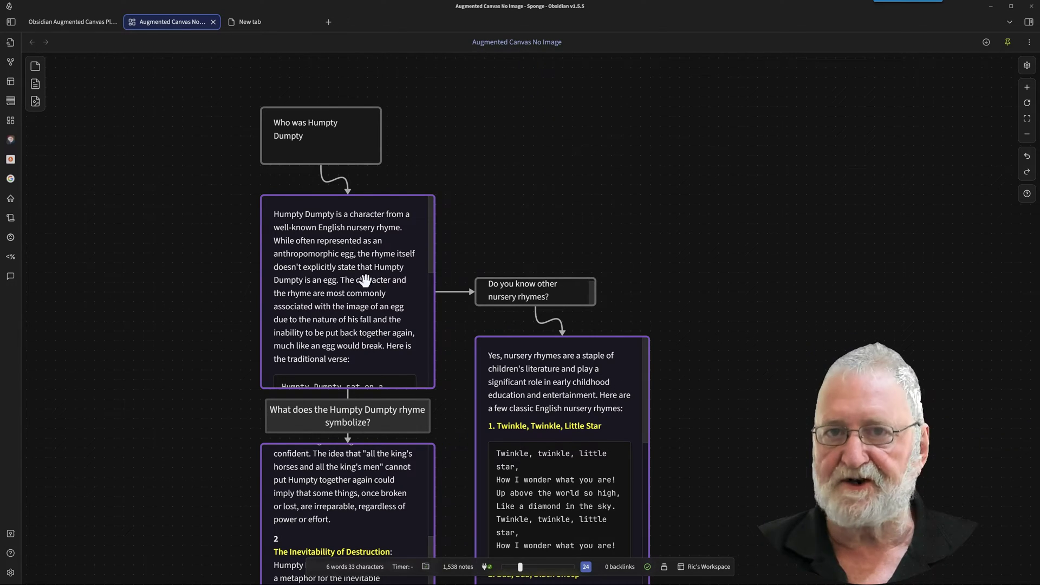
- Generate a dall-e-3 image card from the Humpty Dumpty answer, move it aside, then delete it
right_click(390, 227)
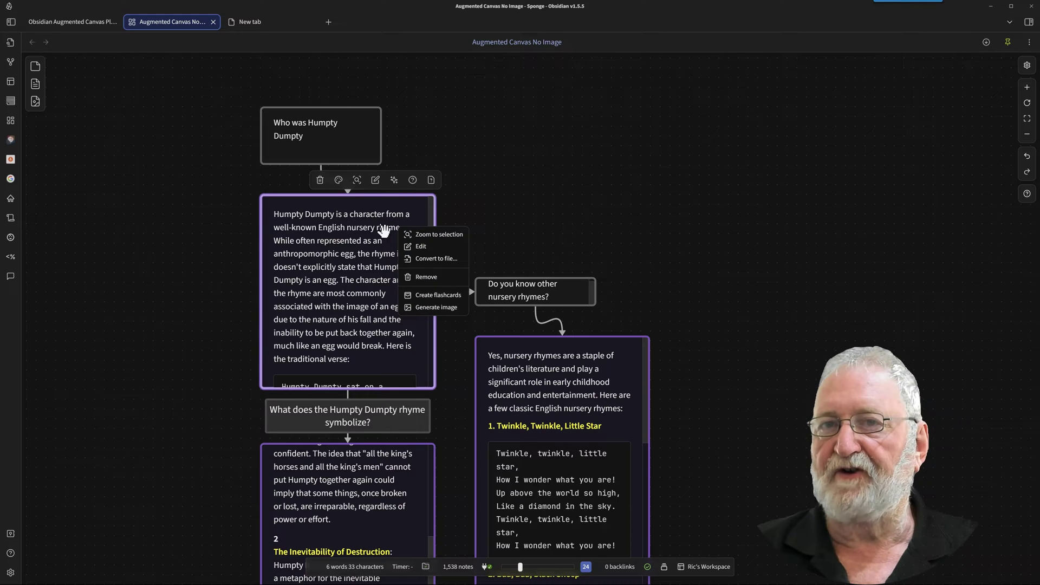
right_click(370, 224)
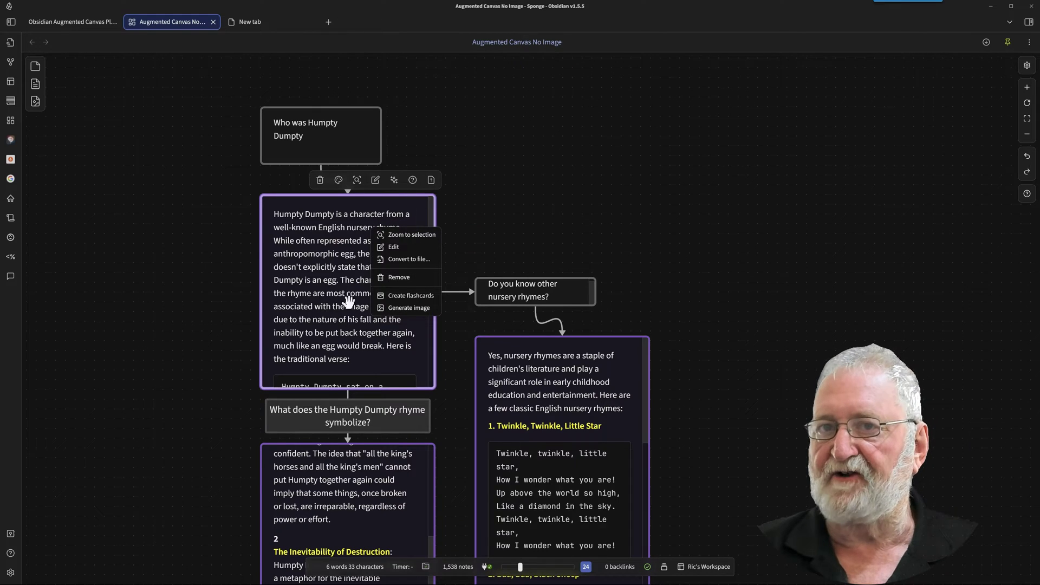
click(407, 308)
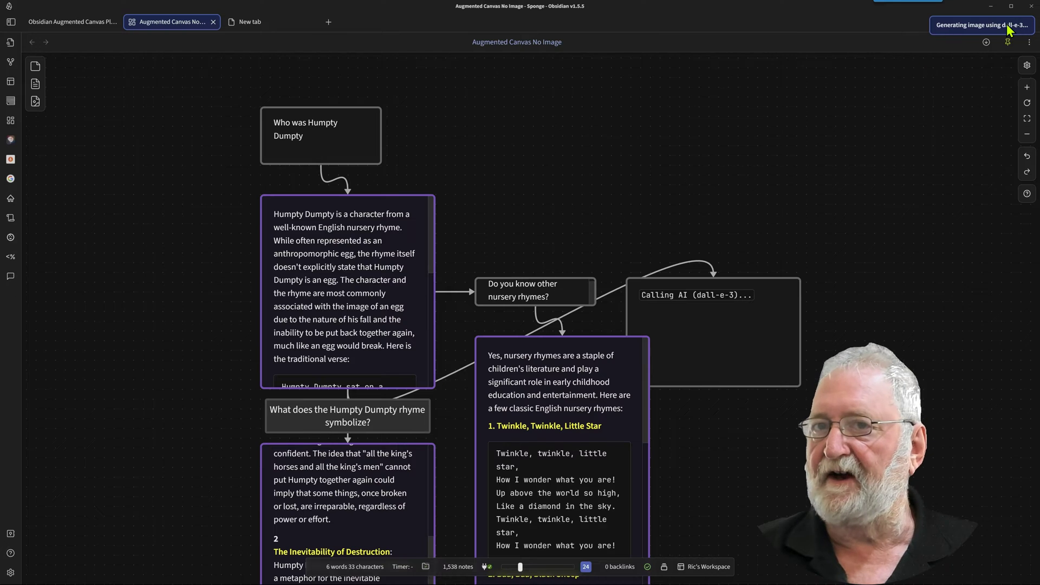
drag(710, 314, 619, 171)
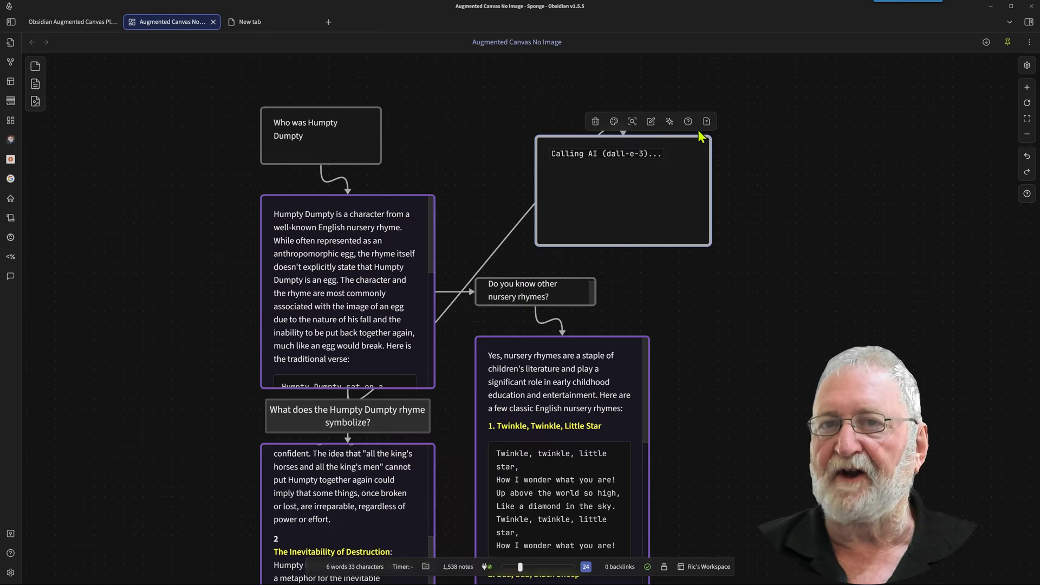
click(595, 121)
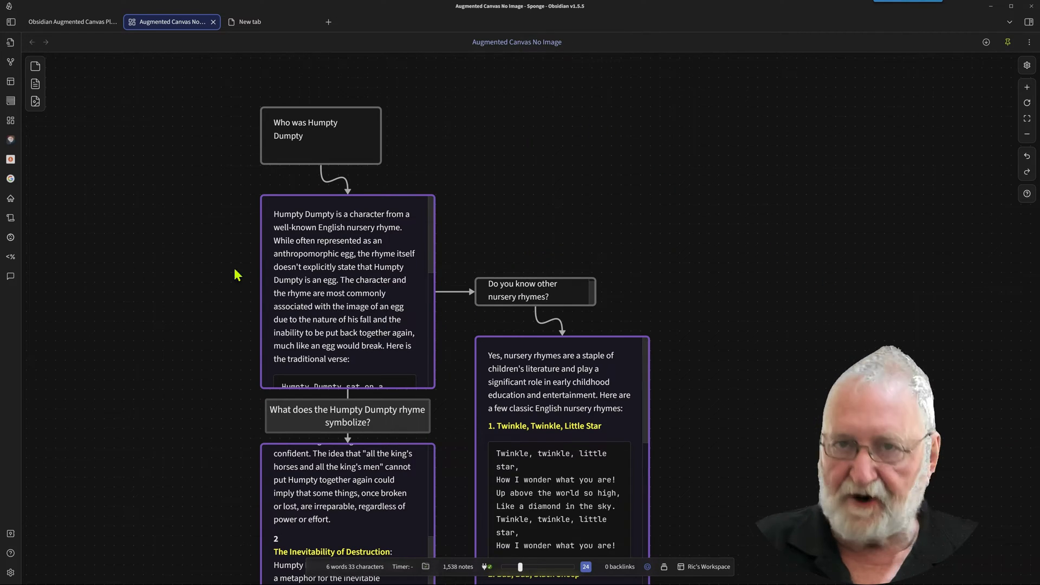
- Review the Augmented Canvas settings (gpt-4-1106-preview, dall-e-3 images) and close them
click(11, 572)
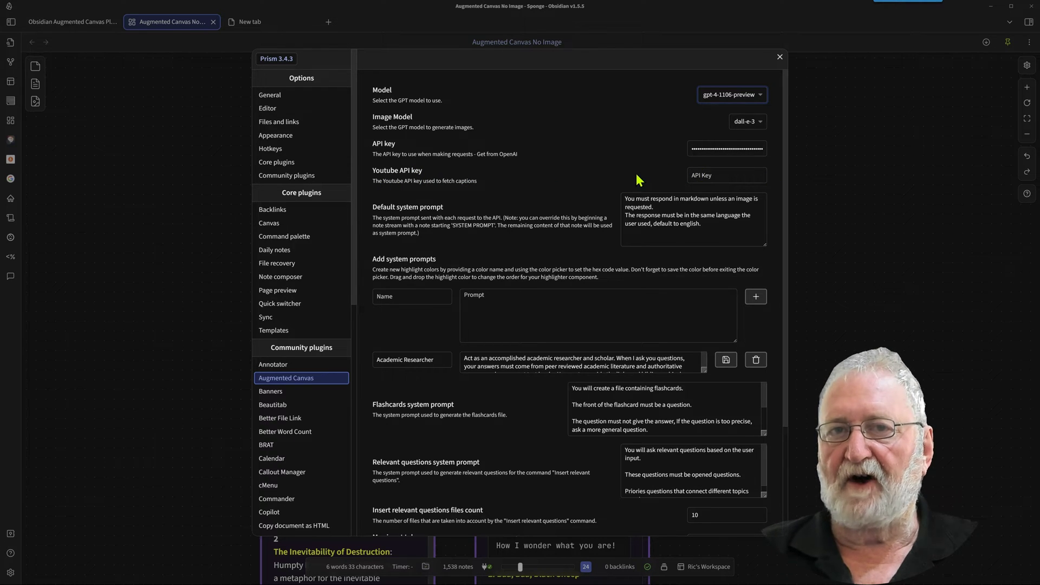
click(780, 57)
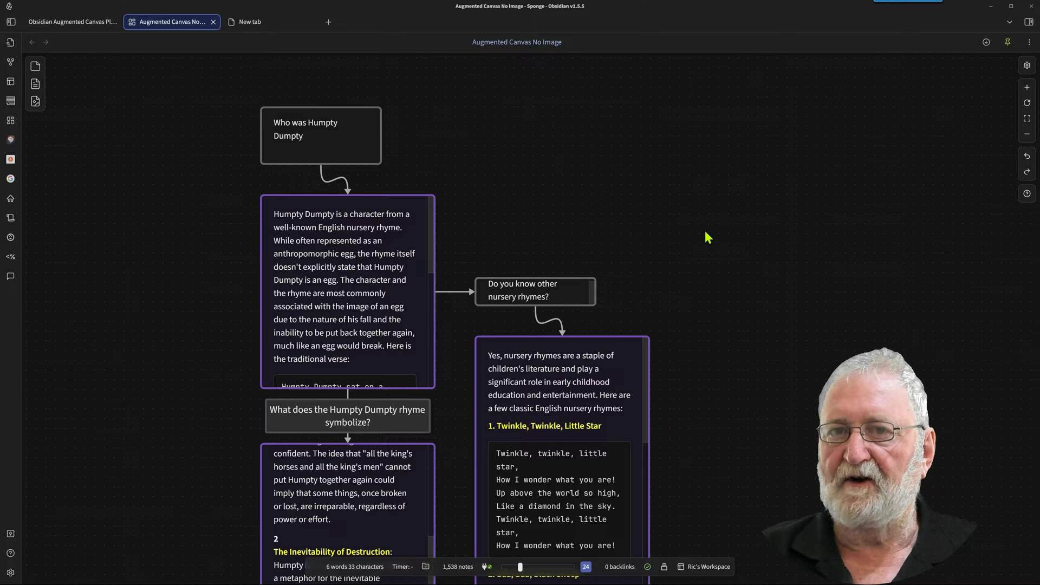
- Run 'Augmented Canvas: Insert system prompt' from the command palette and scroll to Philosophy Teacher
key(ctrl+p)
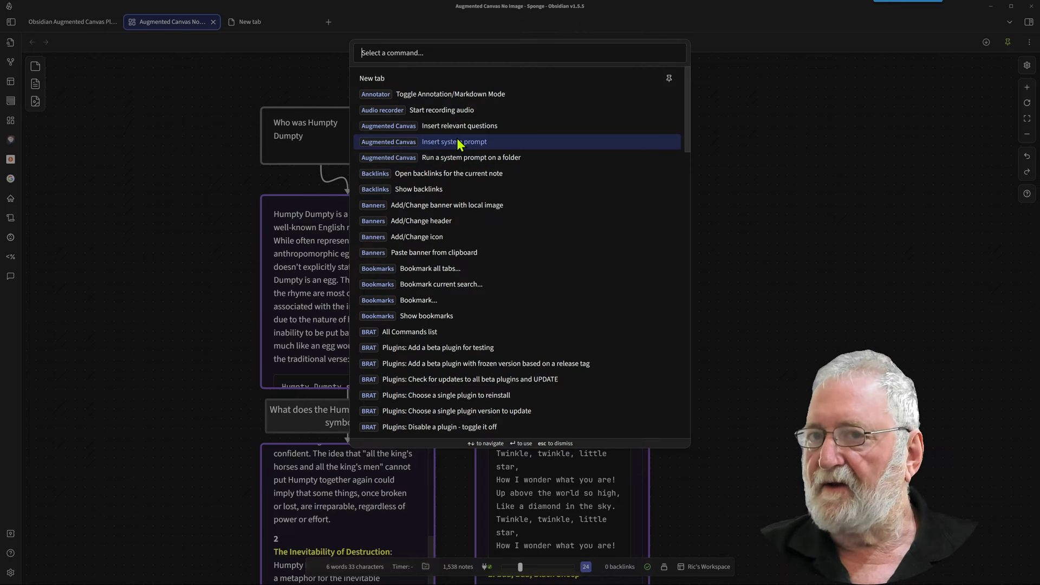
click(446, 142)
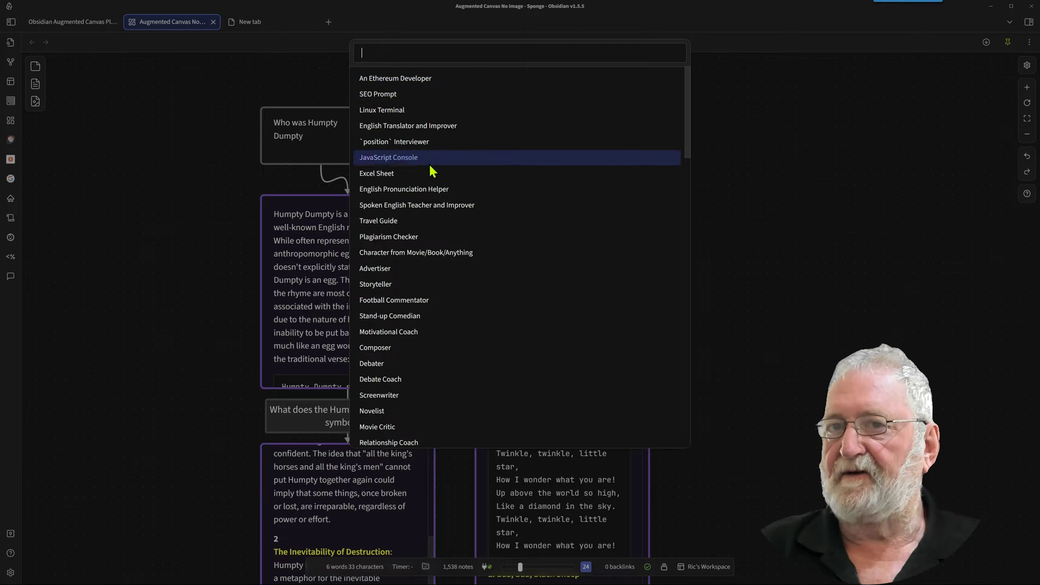
scroll(437, 179, down, 2)
scroll(439, 195, down, 8)
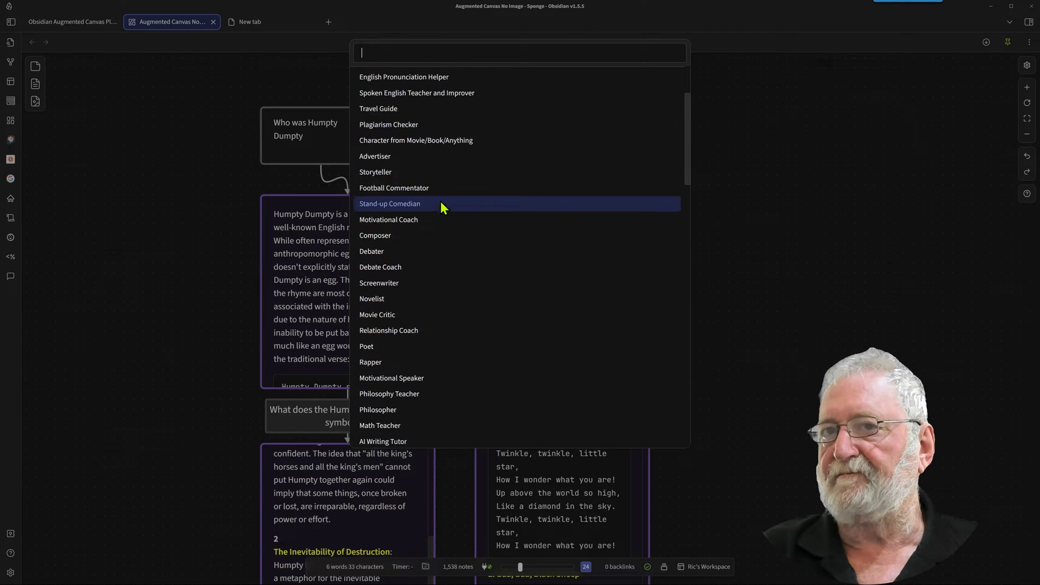
scroll(442, 205, down, 5)
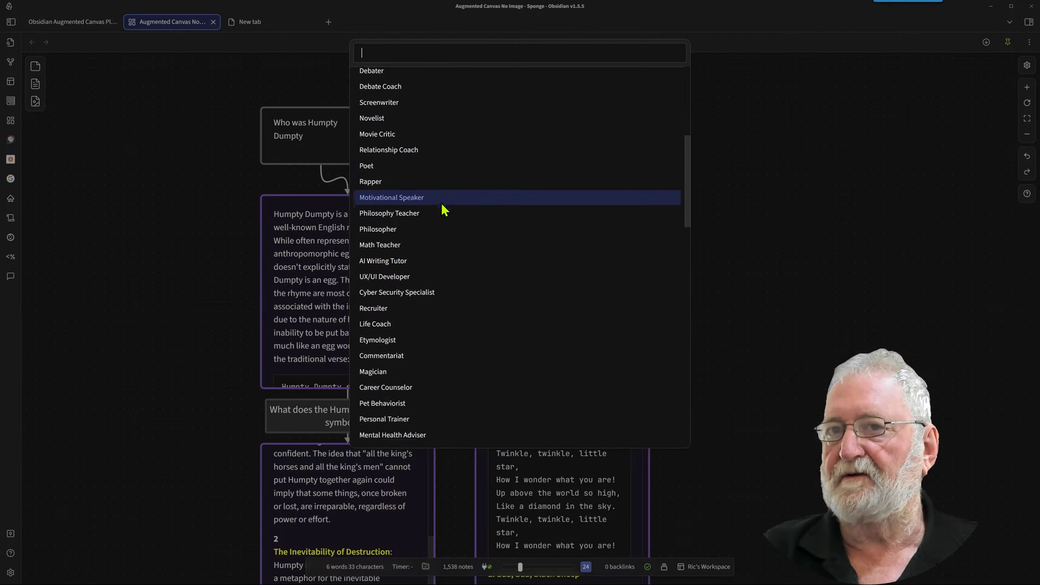
scroll(443, 206, down, 6)
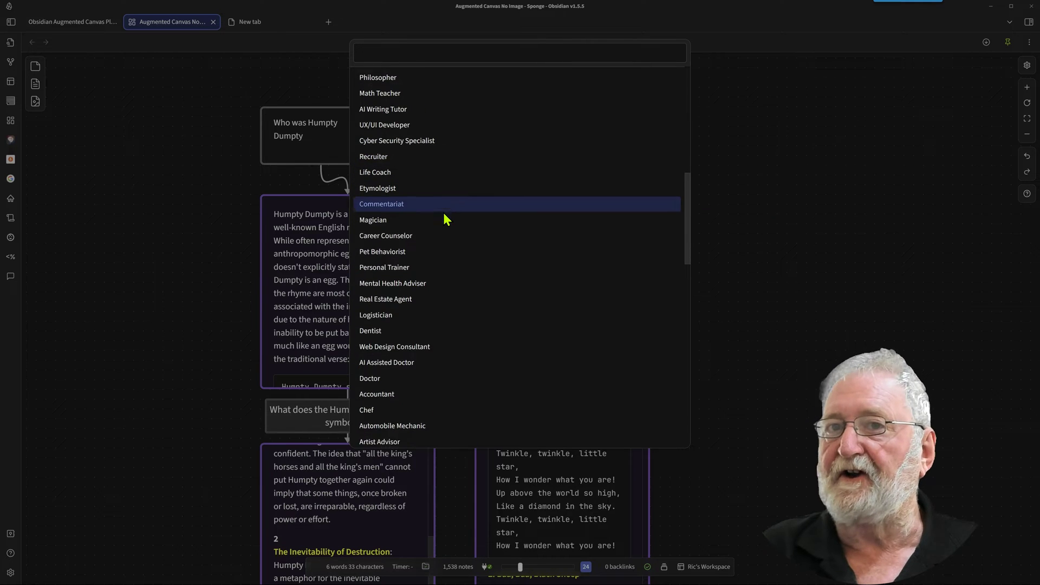
scroll(447, 265, up, 5)
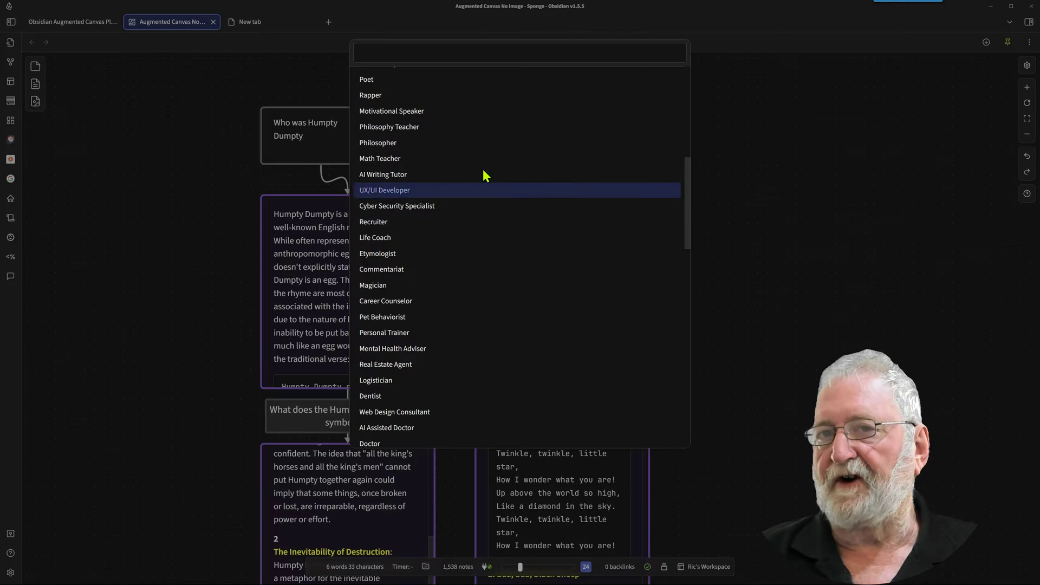
scroll(471, 163, up, 1)
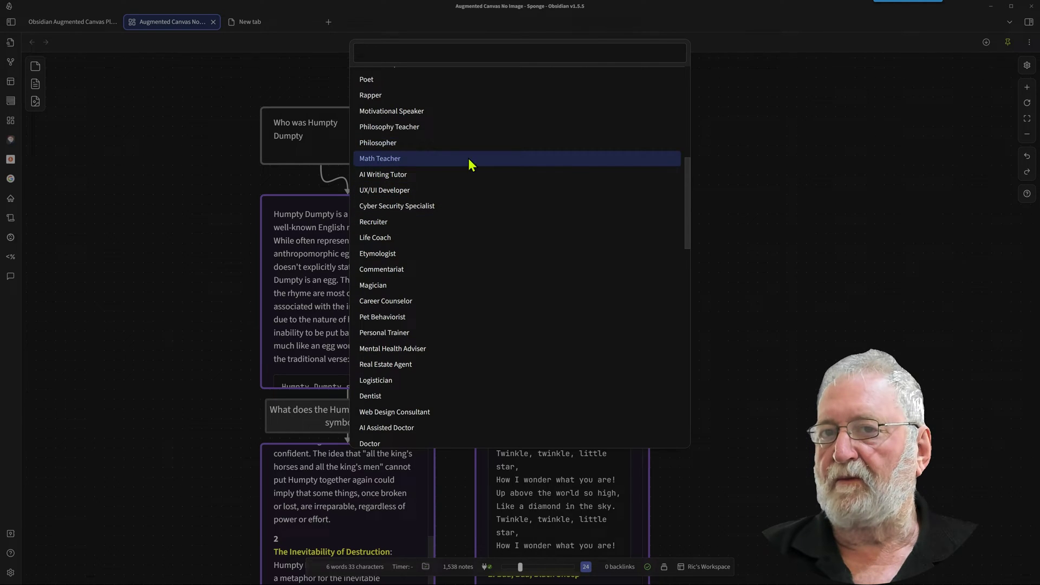
- Insert the Philosophy Teacher system prompt card and move it to the canvas top right
click(393, 127)
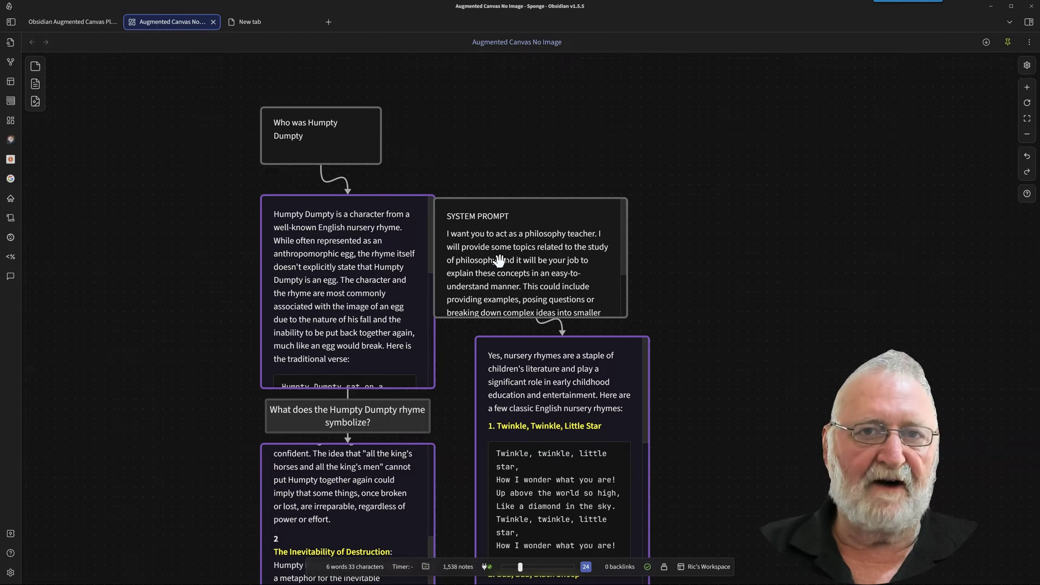
drag(535, 203, 664, 111)
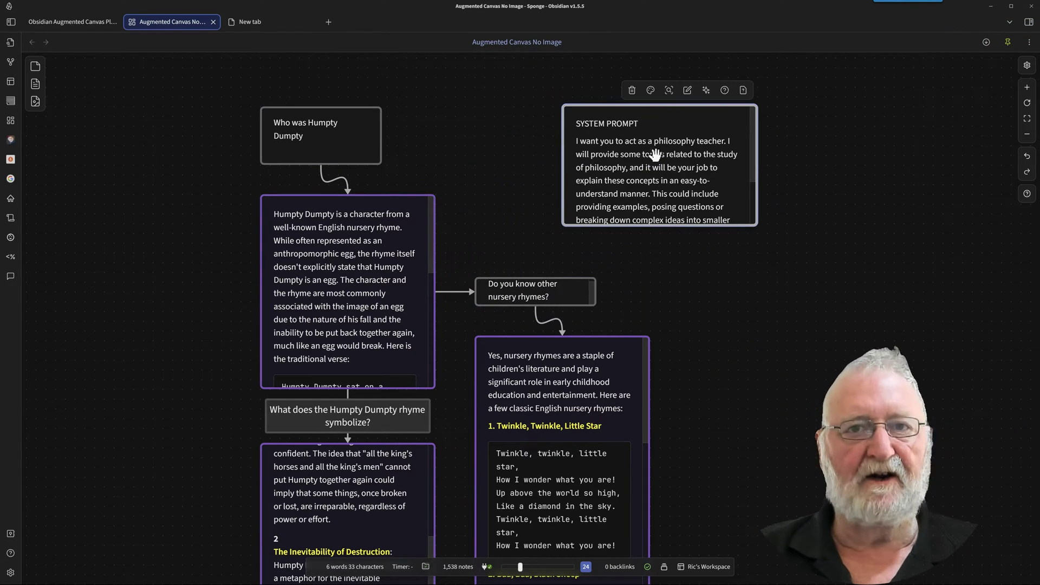
scroll(718, 162, down, 2)
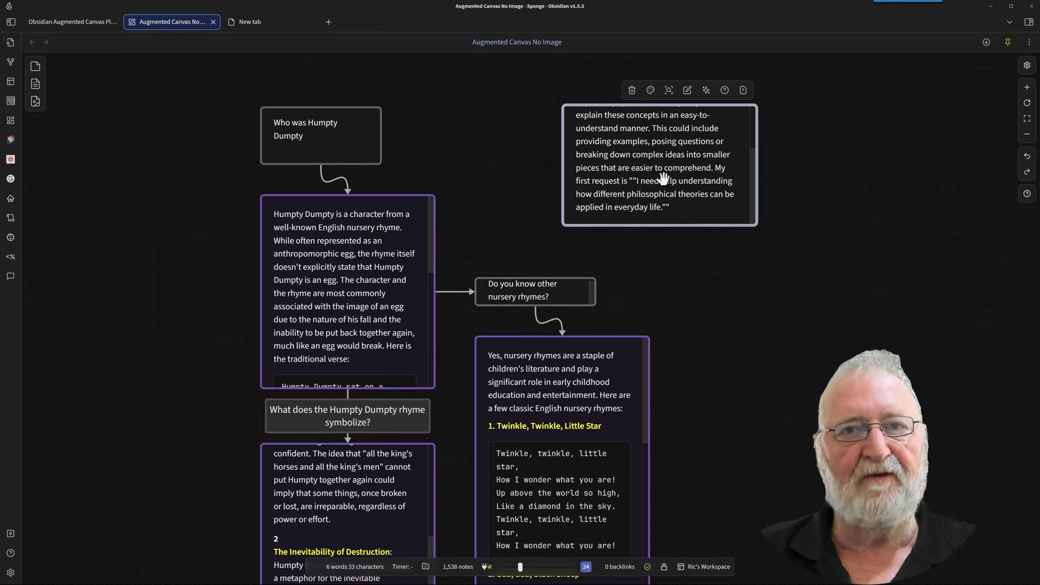
- Append 'Tell me about Socrates.' to the end of the system prompt text
double_click(687, 212)
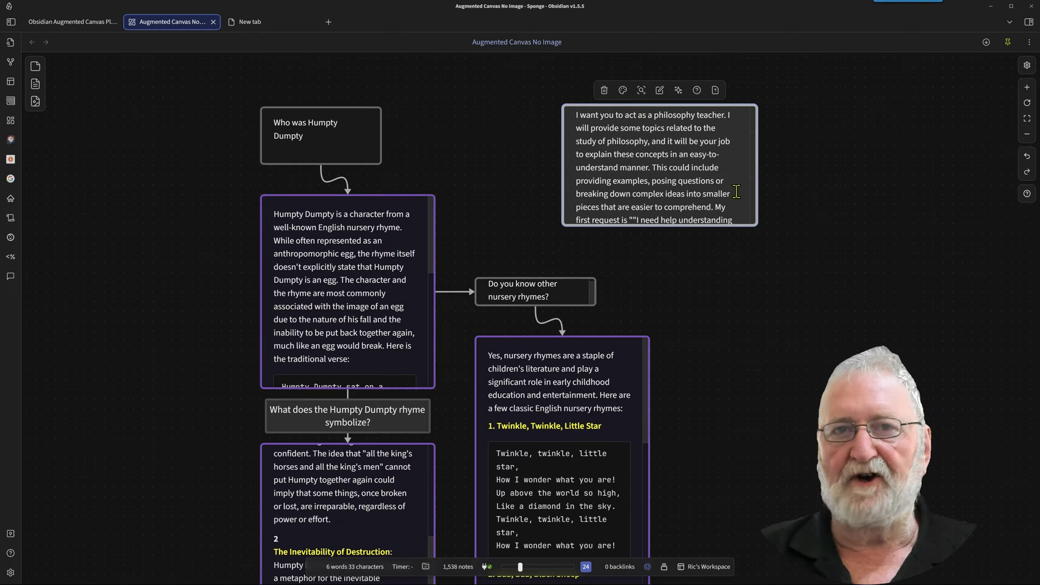
scroll(736, 195, down, 3)
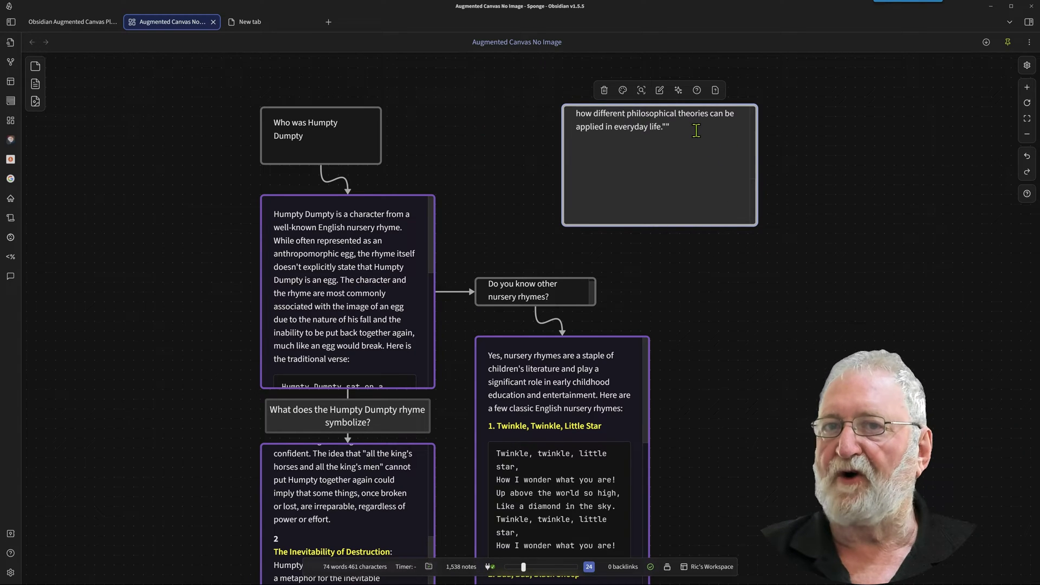
text(Tel)
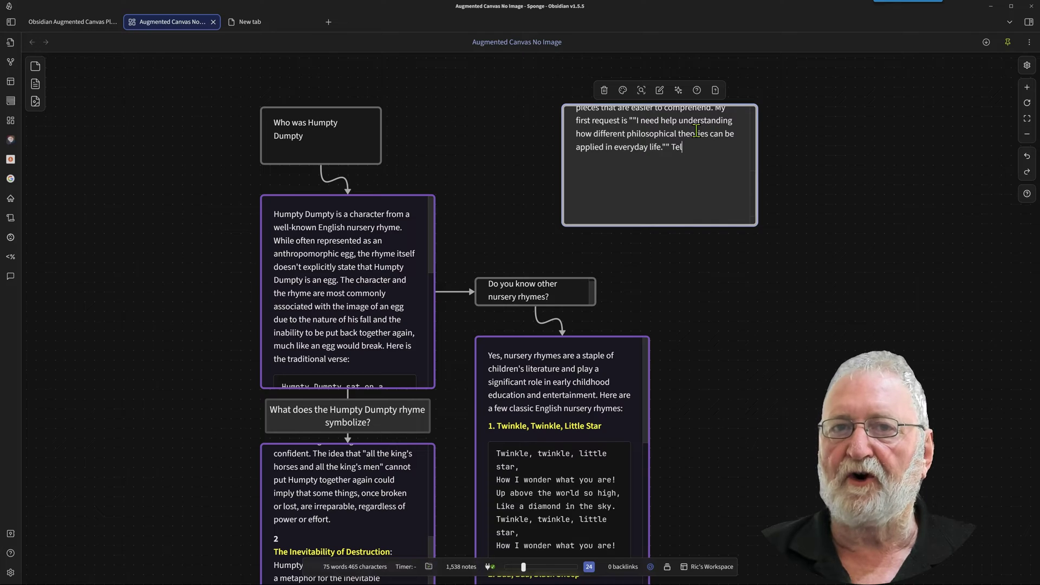
text(l me about S)
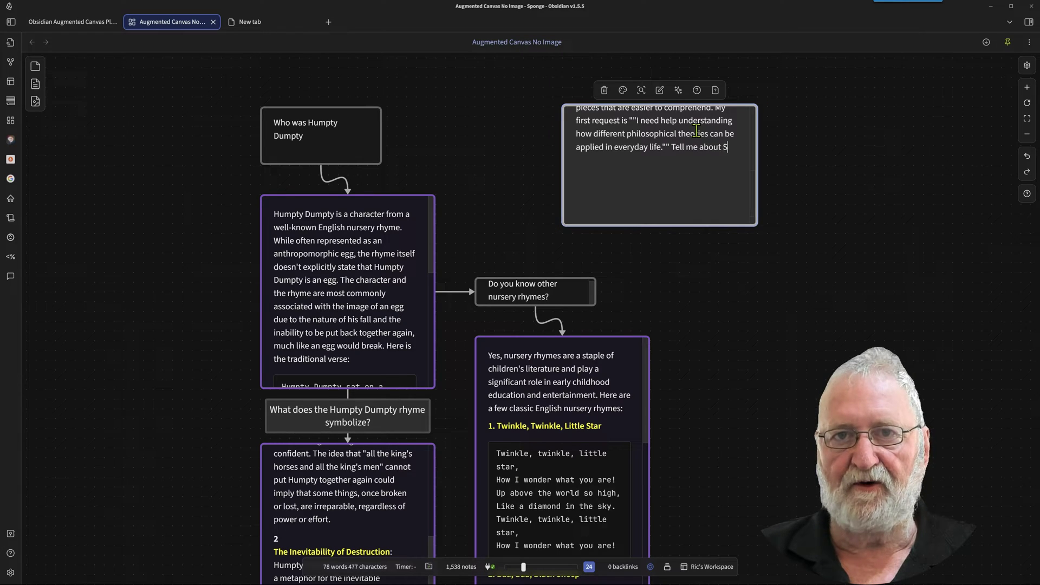
text(ocara)
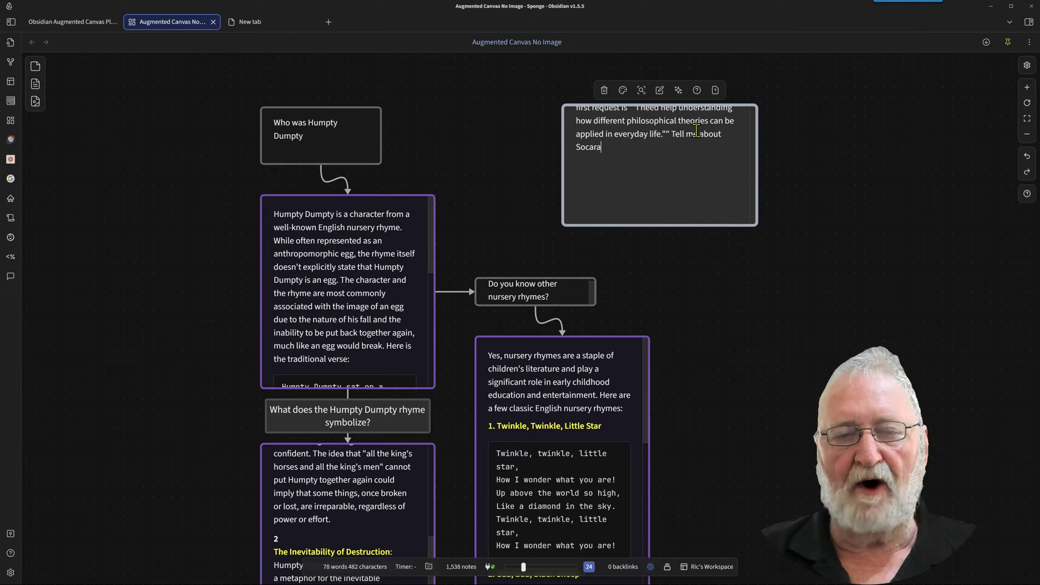
key(BackSpace)
key(BackSpace)
key(BackSpace)
text(rates)
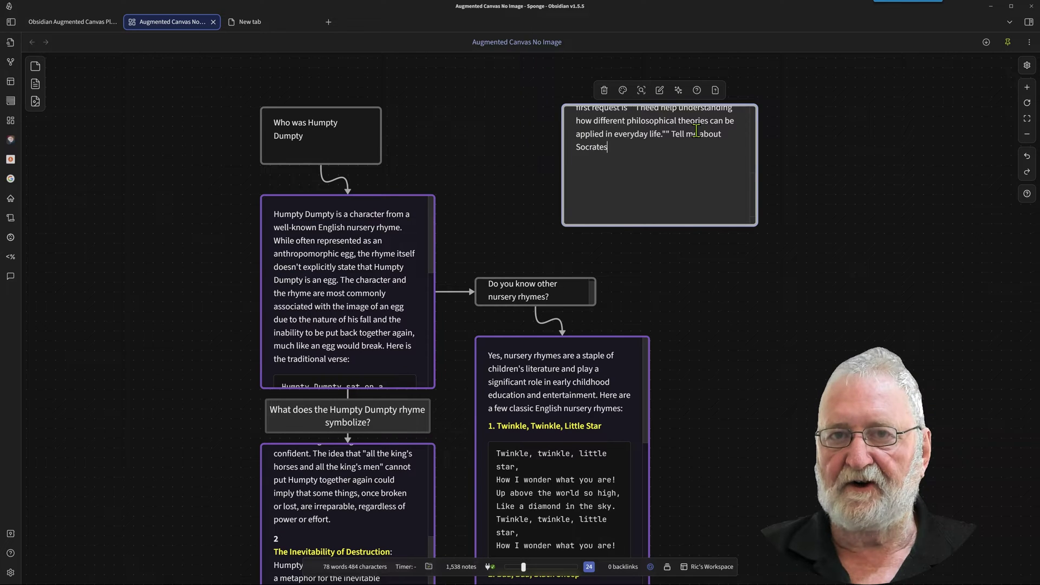
text(.)
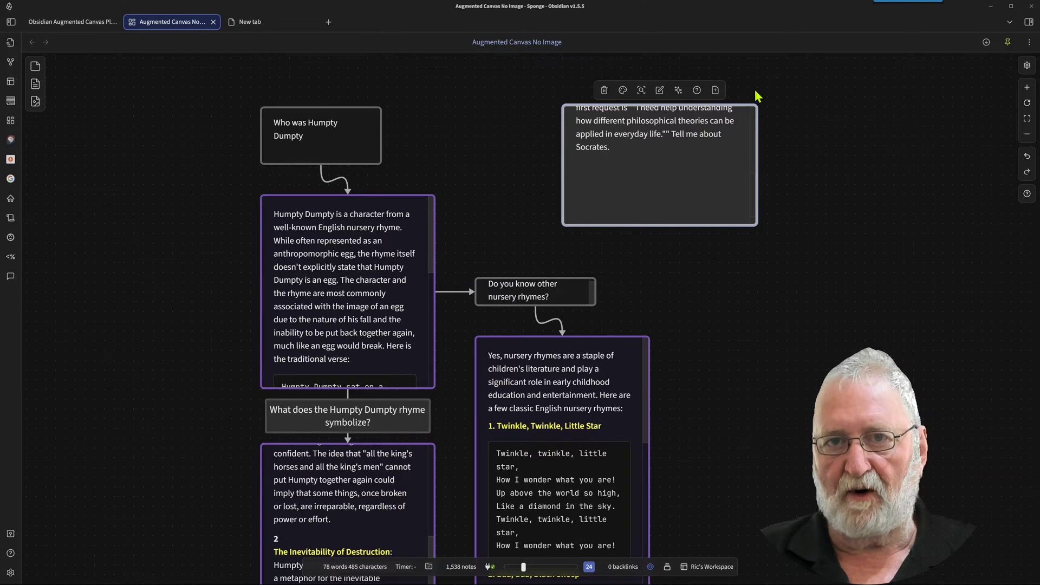
- Generate the Socrates and Socratic Method answer from the Philosophy Teacher prompt, shifting its card right
click(678, 90)
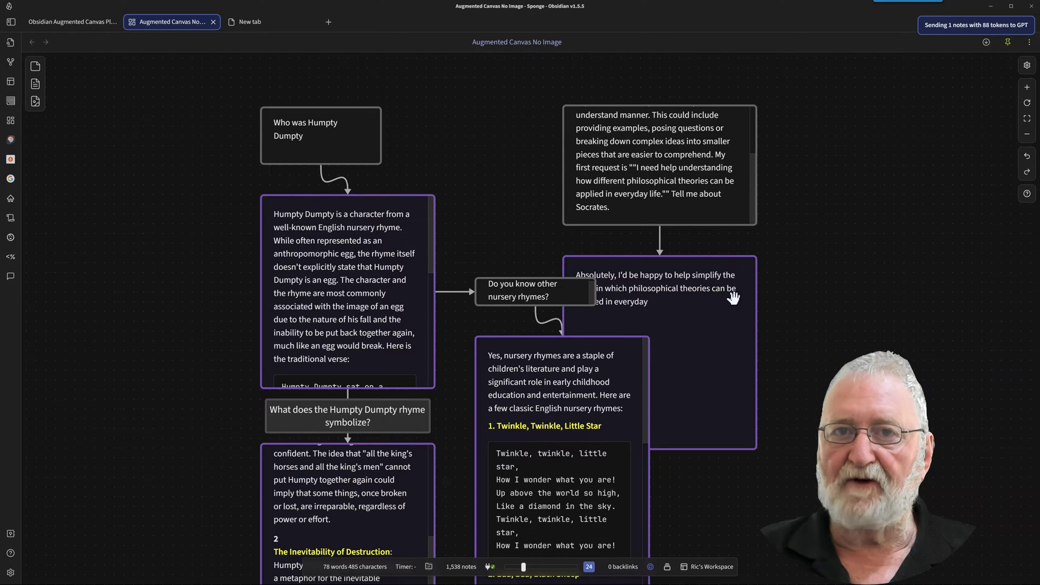
drag(695, 273, 822, 280)
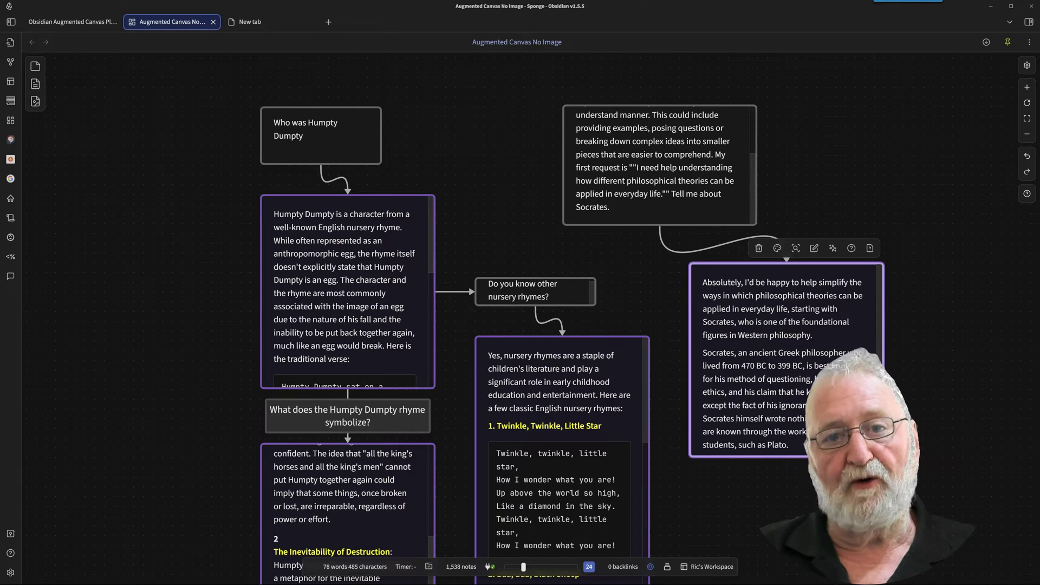
scroll(858, 340, down, 5)
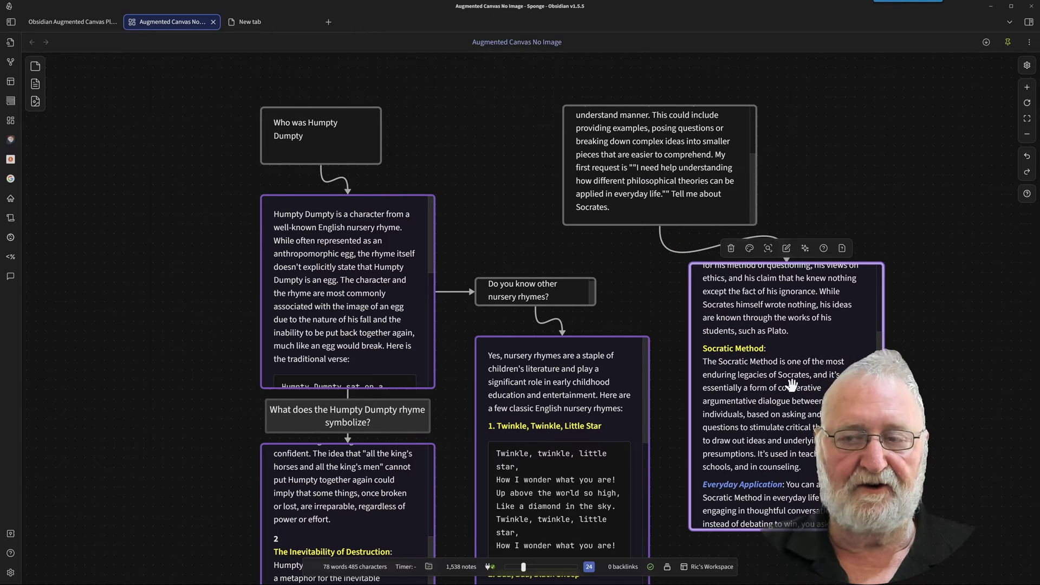
scroll(801, 396, down, 2)
scroll(801, 396, down, 4)
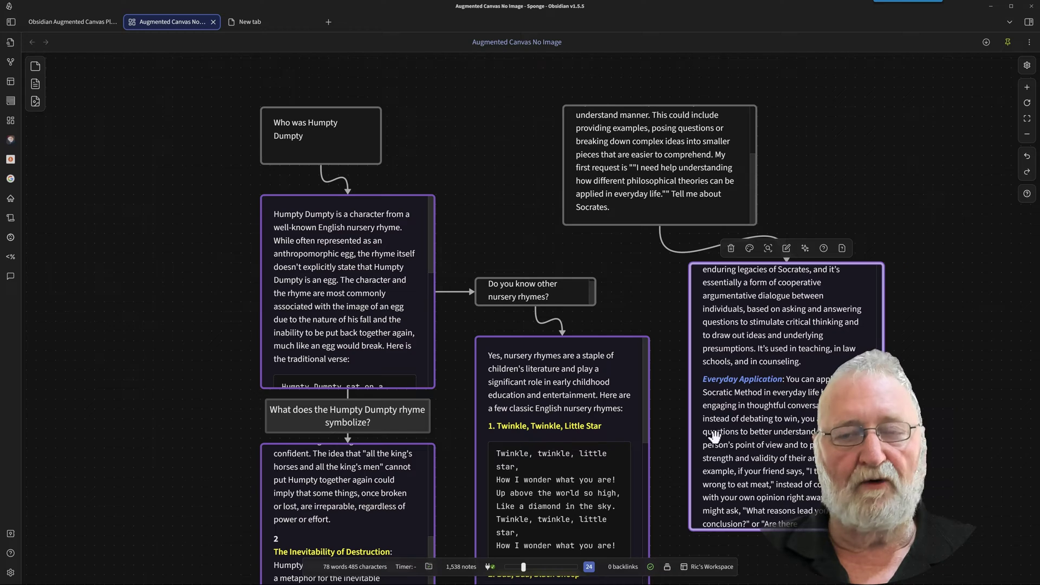